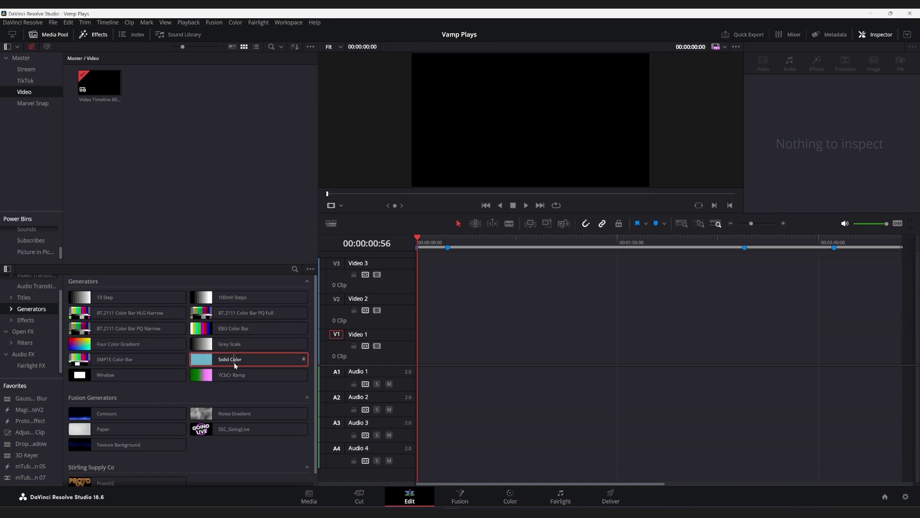
- Drop a Solid Color generator onto Video 1 and slide it to the timeline start
{"action": "left_click_drag", "start_coordinate": [229, 361], "coordinate": [420, 354]}
{"action": "left_click", "coordinate": [424, 349]}
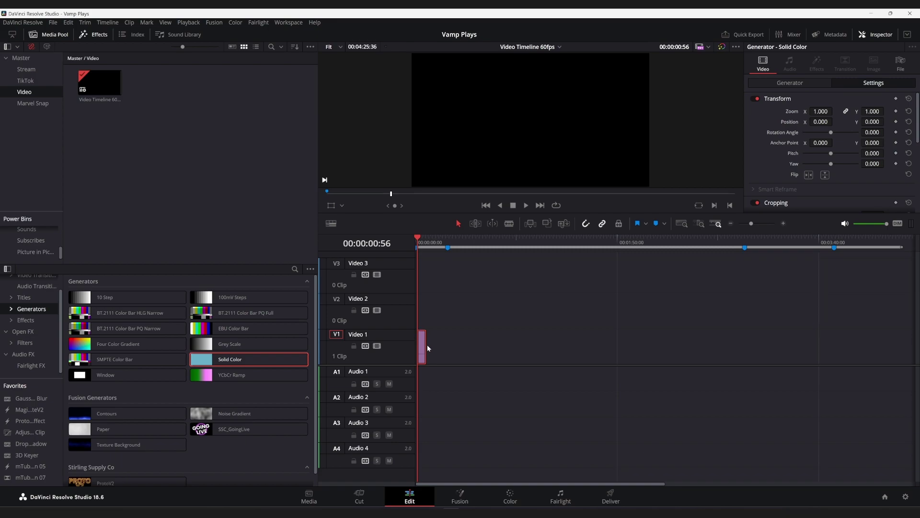
{"action": "mouse_move", "coordinate": [423, 342]}
{"action": "key", "text": "shift+z"}
{"action": "left_click_drag", "start_coordinate": [532, 343], "coordinate": [459, 346]}
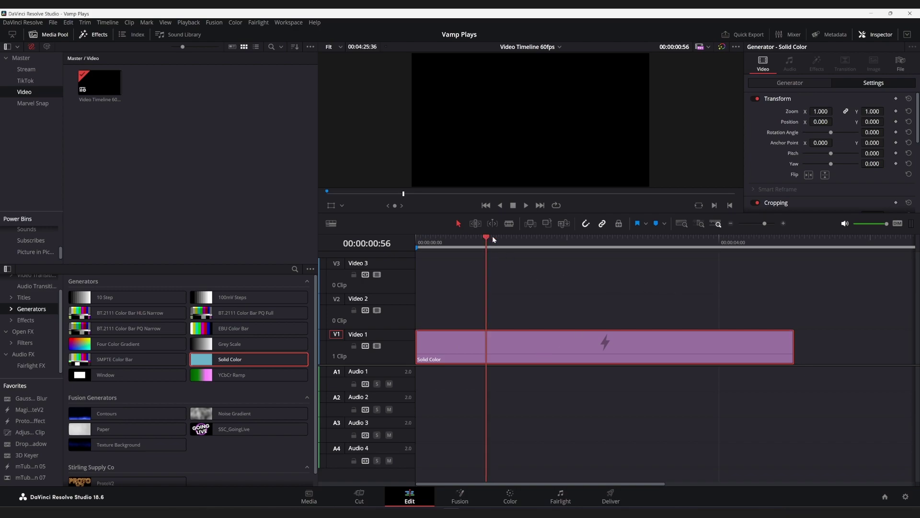
{"action": "mouse_move", "coordinate": [493, 236]}
{"action": "left_mouse_down"}
{"action": "mouse_move", "coordinate": [696, 244]}
{"action": "mouse_move", "coordinate": [789, 261]}
{"action": "mouse_move", "coordinate": [465, 283]}
{"action": "left_mouse_up"}
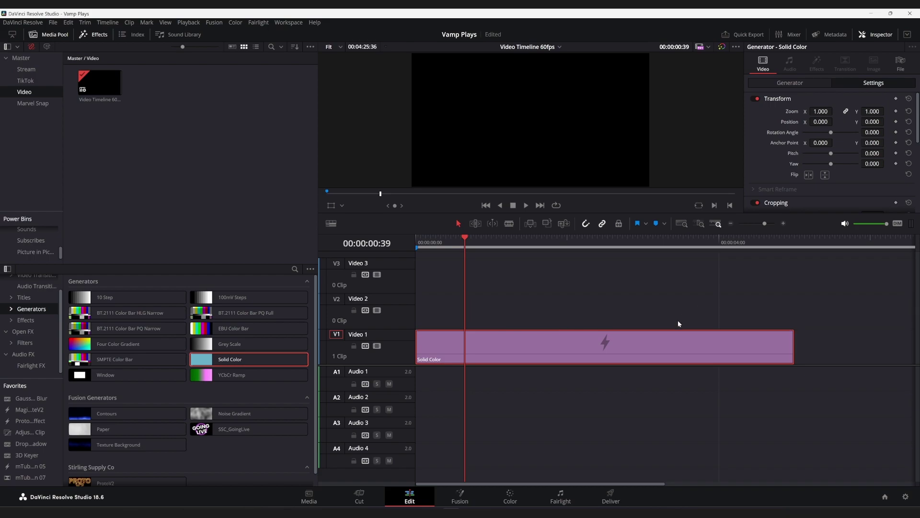
- Set the Solid Color generator's colour to pure red #ff0000 in the Inspector
{"action": "left_click", "coordinate": [770, 84]}
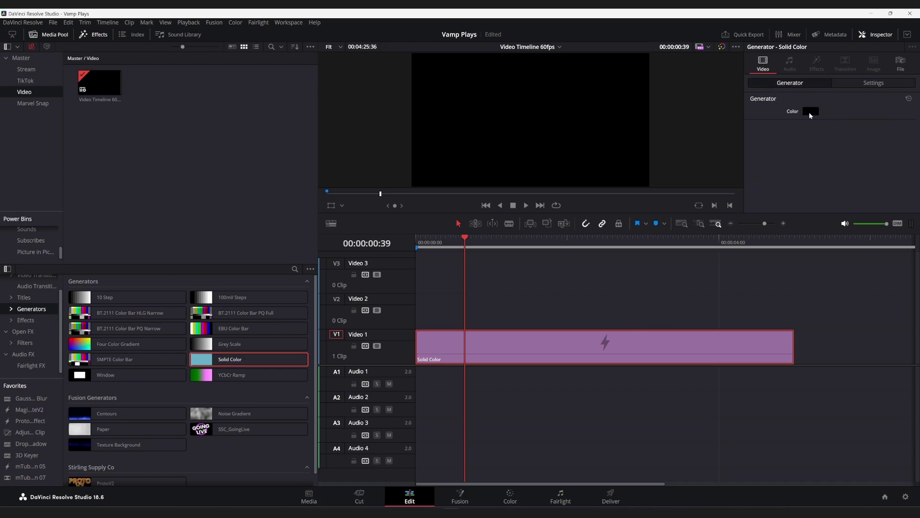
{"action": "left_click", "coordinate": [876, 34]}
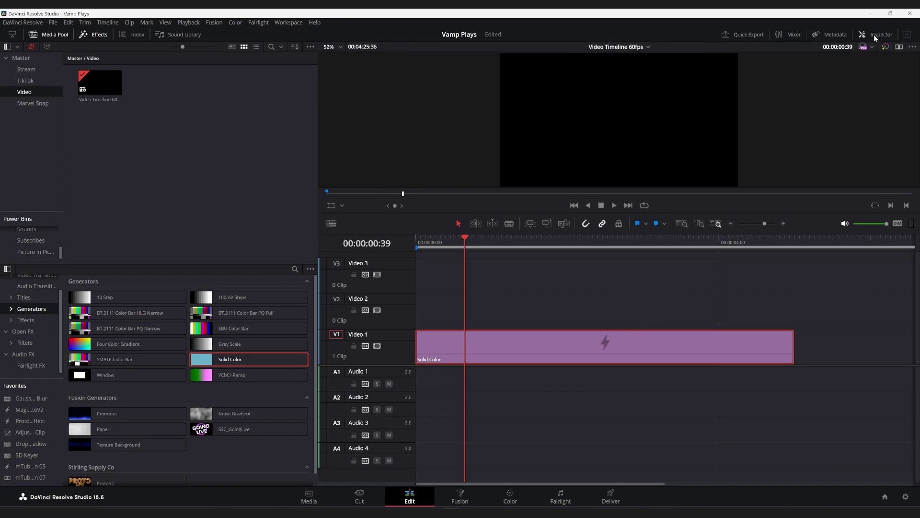
{"action": "left_click", "coordinate": [875, 35]}
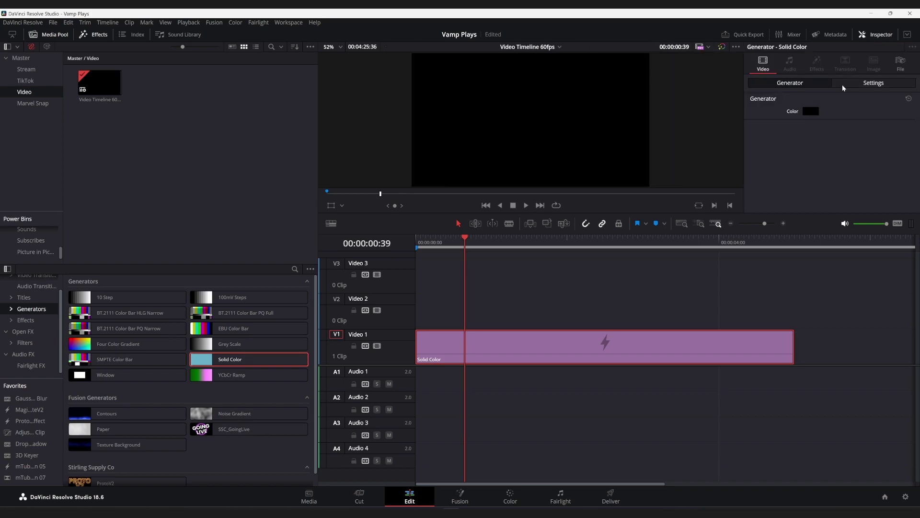
{"action": "left_click", "coordinate": [807, 112]}
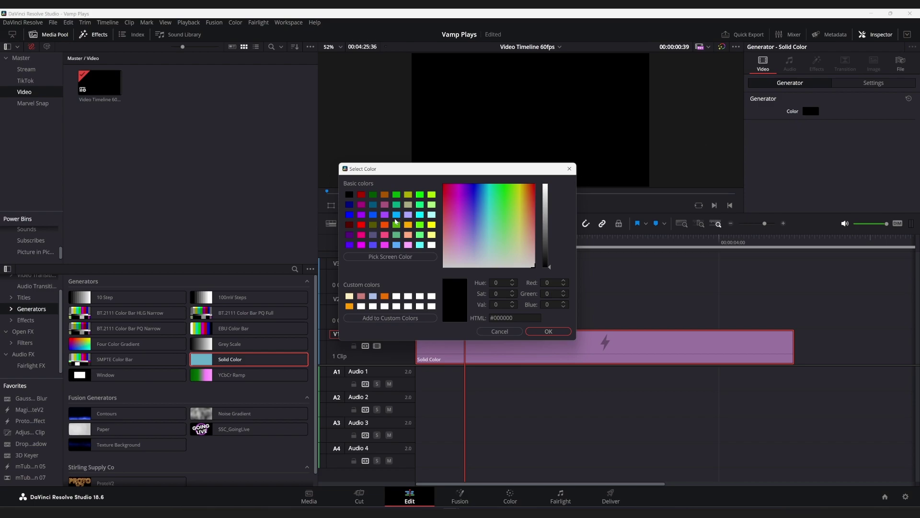
{"action": "left_click", "coordinate": [361, 225]}
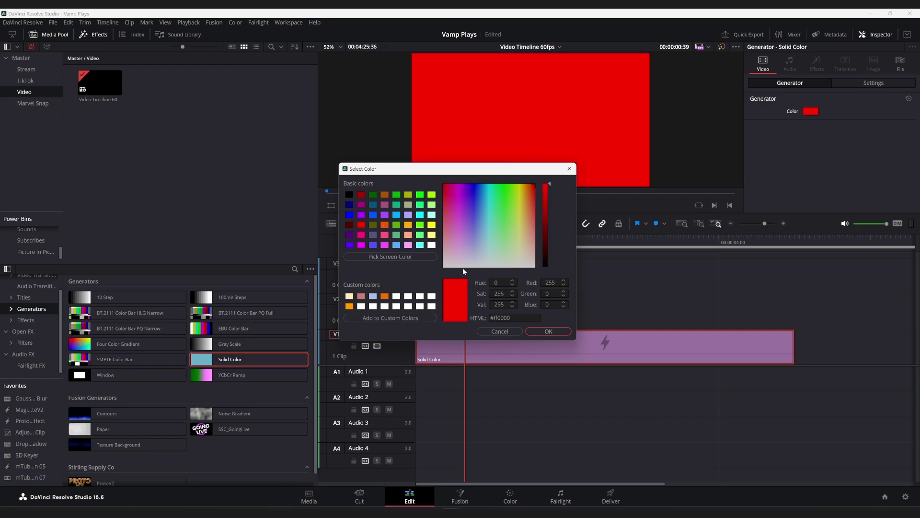
{"action": "left_click", "coordinate": [544, 331]}
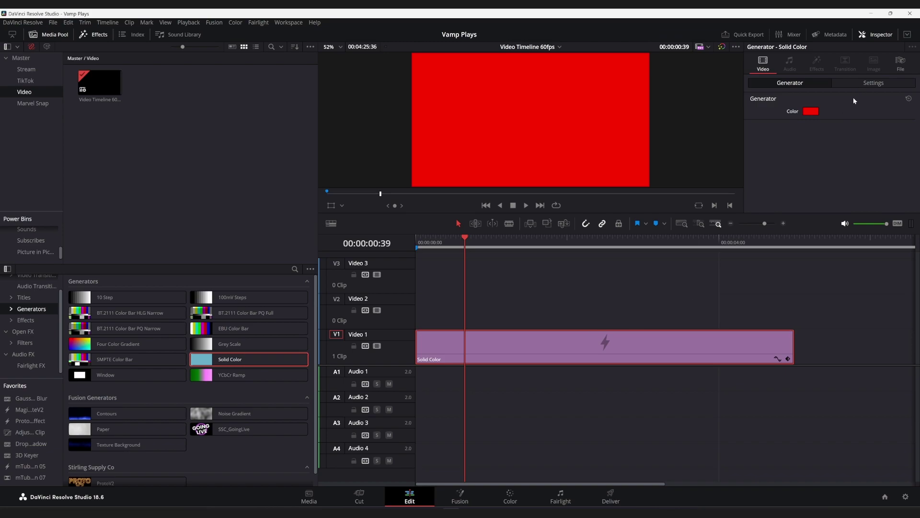
{"action": "left_click", "coordinate": [864, 85]}
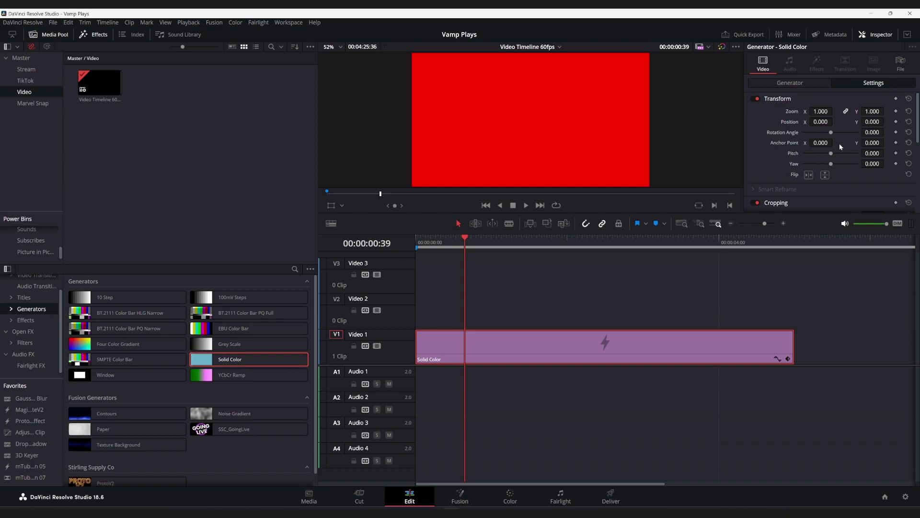
- Try a 0.89 zoom on the red solid, then reset the zoom to 1.0
{"action": "left_click", "coordinate": [821, 111]}
{"action": "type", "text": "0.89"}
{"action": "key", "text": "Return"}
{"action": "left_click_drag", "start_coordinate": [837, 110], "coordinate": [832, 110]}
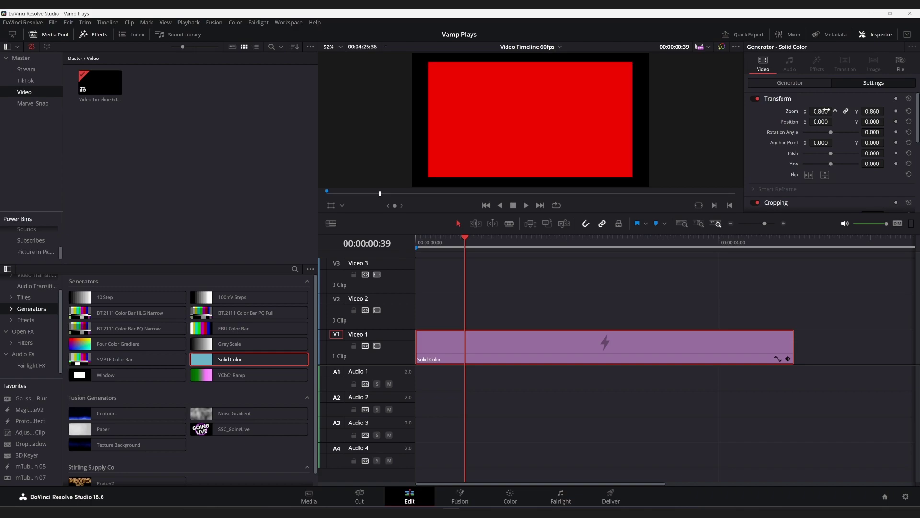
{"action": "left_click", "coordinate": [908, 112]}
- Crop the red solid's left and top edges to leave a small lower rectangle
{"action": "scroll", "coordinate": [845, 138], "scroll_direction": "down", "scroll_amount": 4}
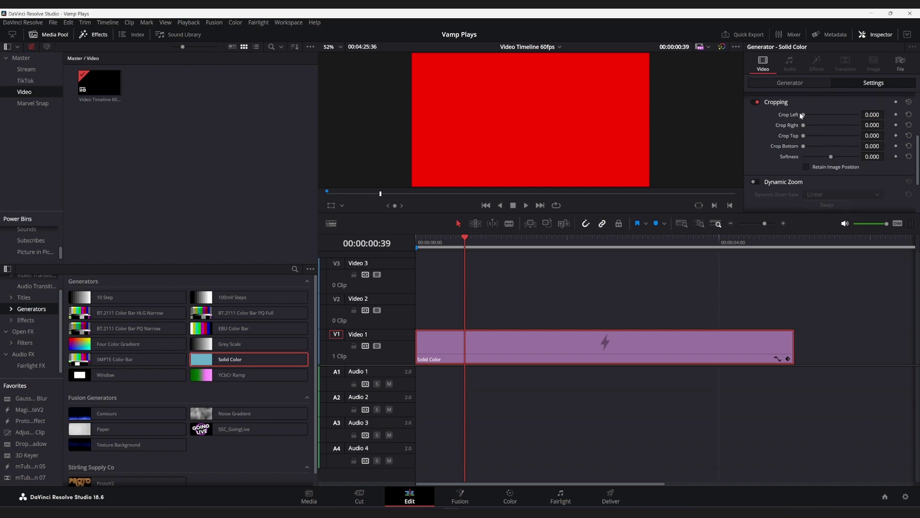
{"action": "left_click_drag", "start_coordinate": [803, 115], "coordinate": [792, 155]}
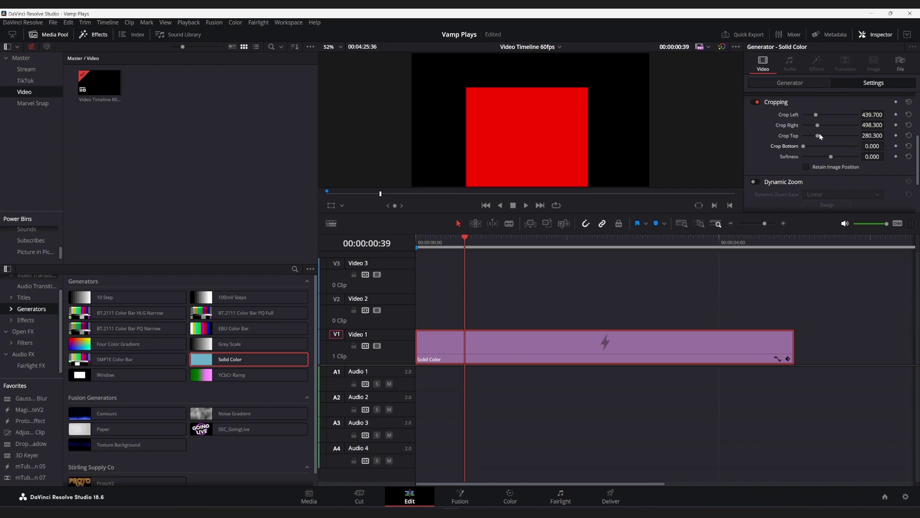
{"action": "left_click_drag", "start_coordinate": [819, 136], "coordinate": [842, 153]}
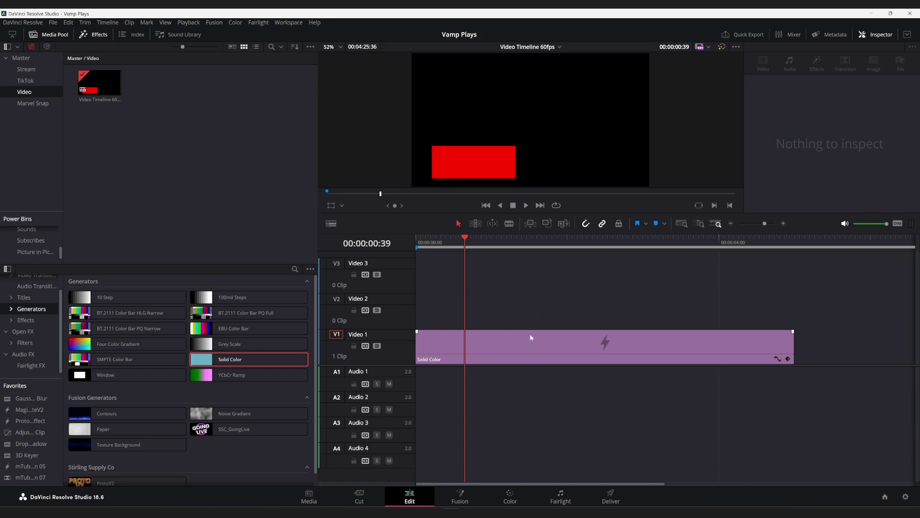
- Turn the red Solid Color clip into a compound clip, keeping the default name Compound Clip 1
{"action": "left_click", "coordinate": [557, 345]}
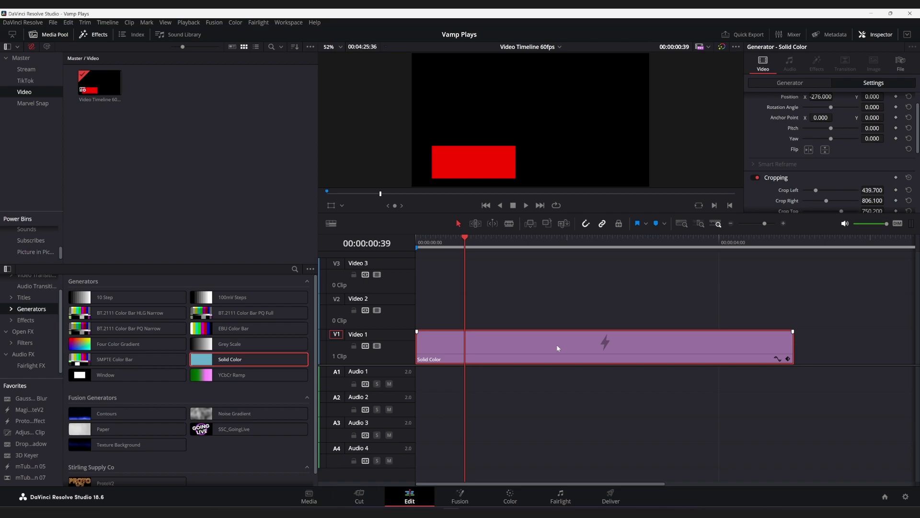
{"action": "right_click", "coordinate": [557, 348]}
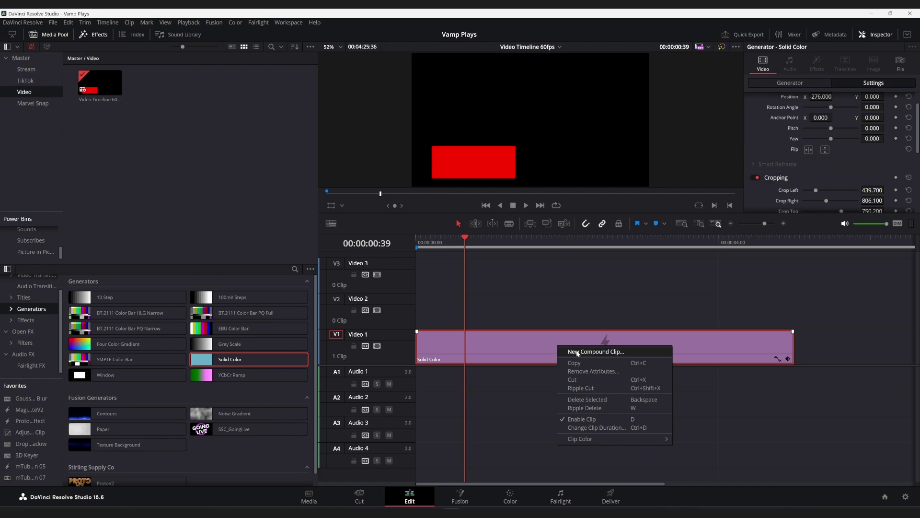
{"action": "left_click", "coordinate": [577, 352]}
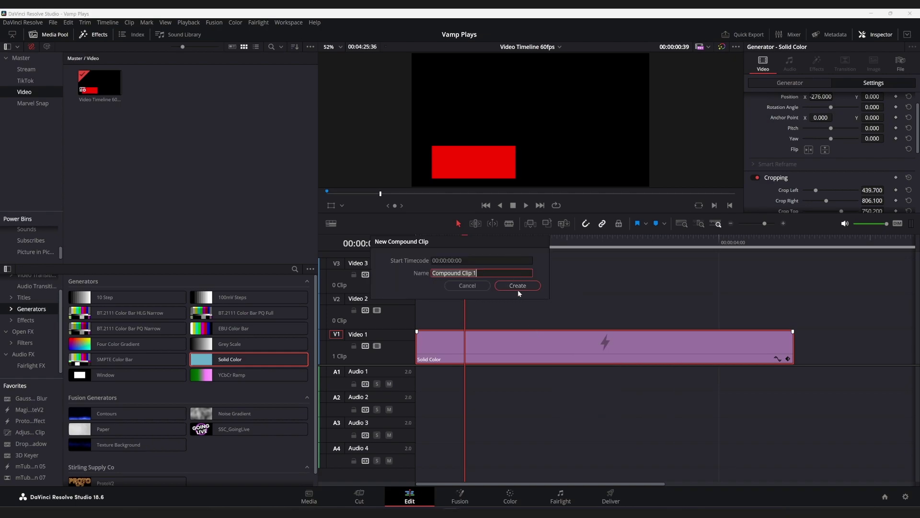
{"action": "left_click", "coordinate": [519, 288]}
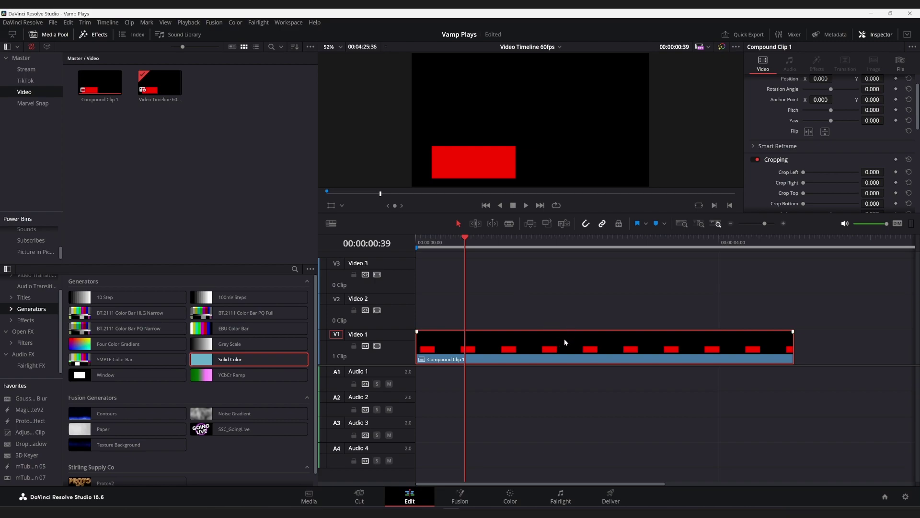
- In Fusion, mask the red shape with a Rectangle of corner radius 1.0, width 0.299, height 0.142
{"action": "left_click", "coordinate": [463, 498]}
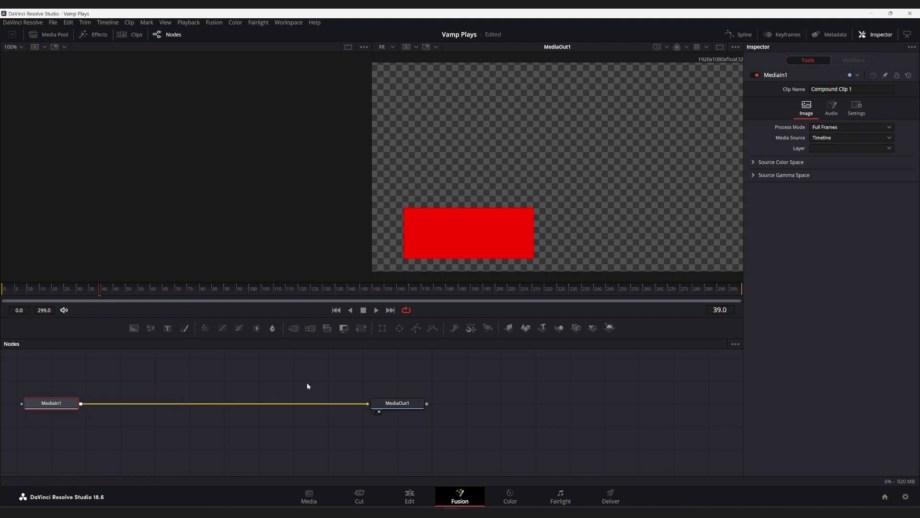
{"action": "left_click", "coordinate": [382, 329]}
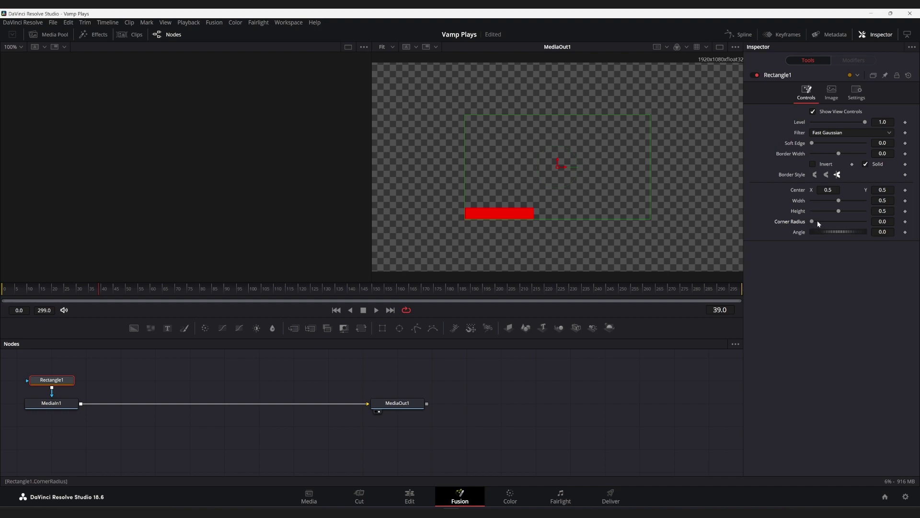
{"action": "left_click_drag", "start_coordinate": [812, 221], "coordinate": [866, 232]}
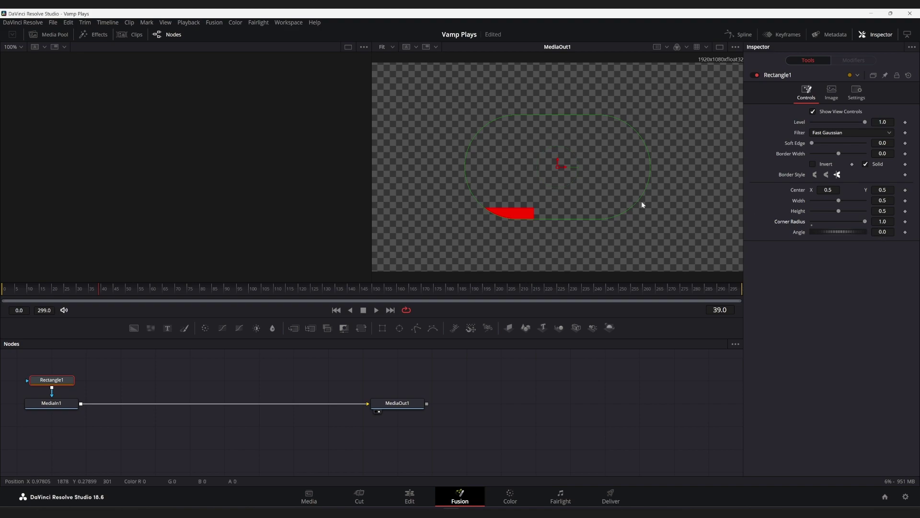
{"action": "left_click_drag", "start_coordinate": [559, 169], "coordinate": [465, 224]}
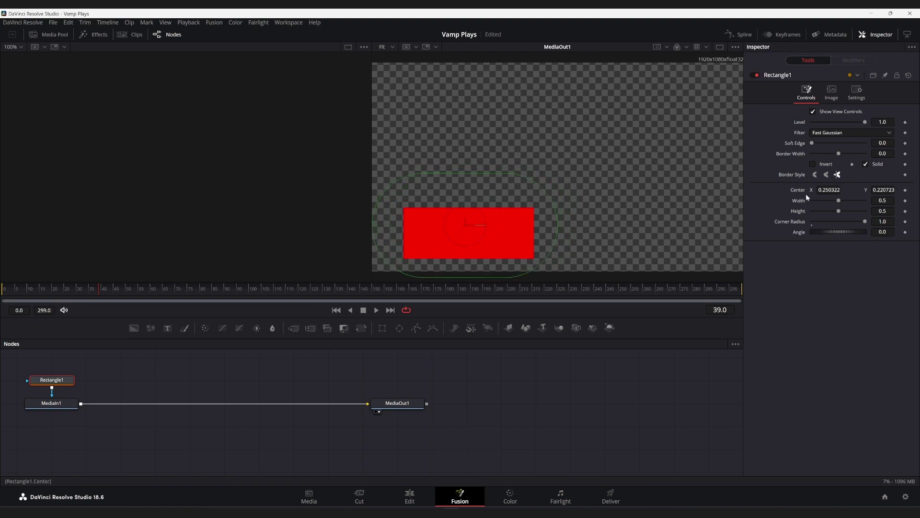
{"action": "left_click_drag", "start_coordinate": [838, 201], "coordinate": [821, 211]}
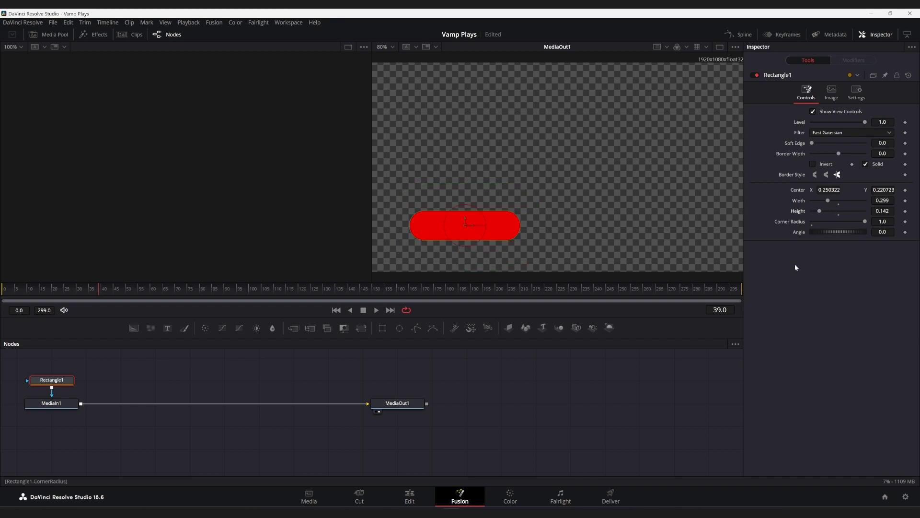
{"action": "left_click", "coordinate": [399, 498]}
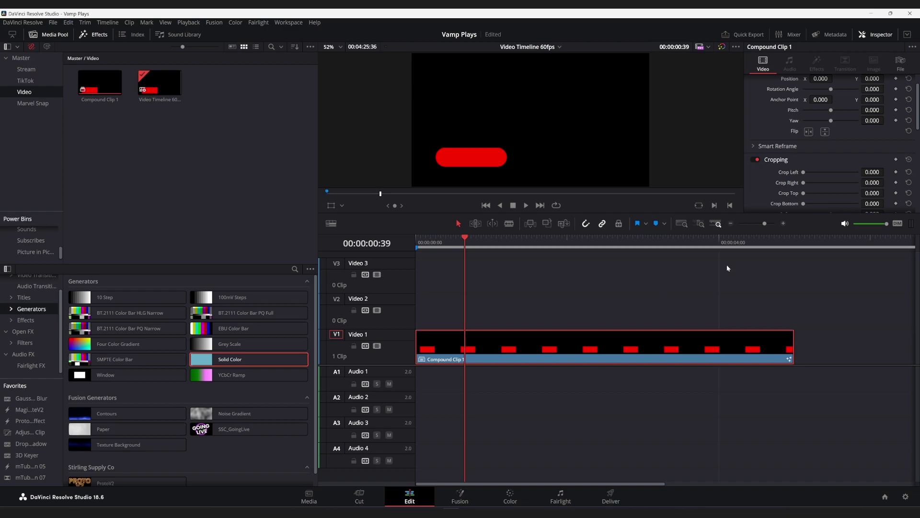
- Move Compound Clip 1 to position X -32, Y -90 and save the project
{"action": "scroll", "coordinate": [830, 120], "scroll_direction": "up", "scroll_amount": 1}
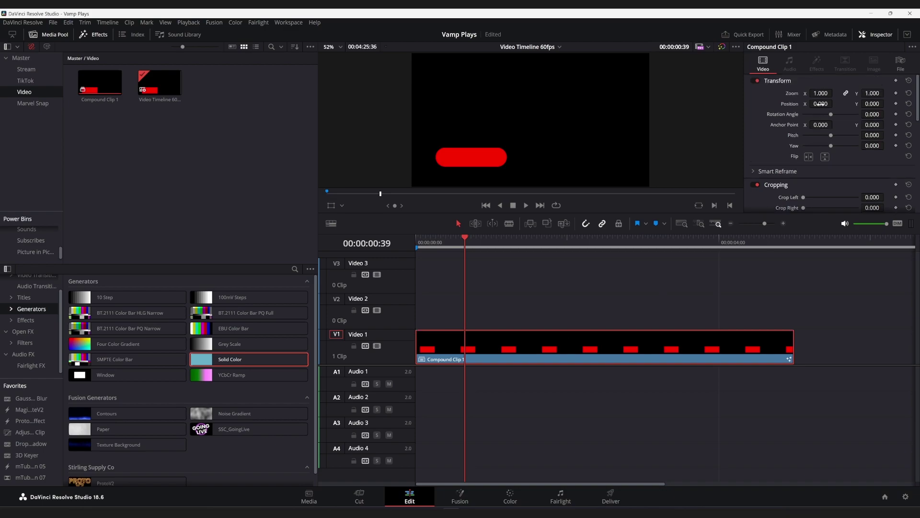
{"action": "left_click_drag", "start_coordinate": [821, 104], "coordinate": [886, 103]}
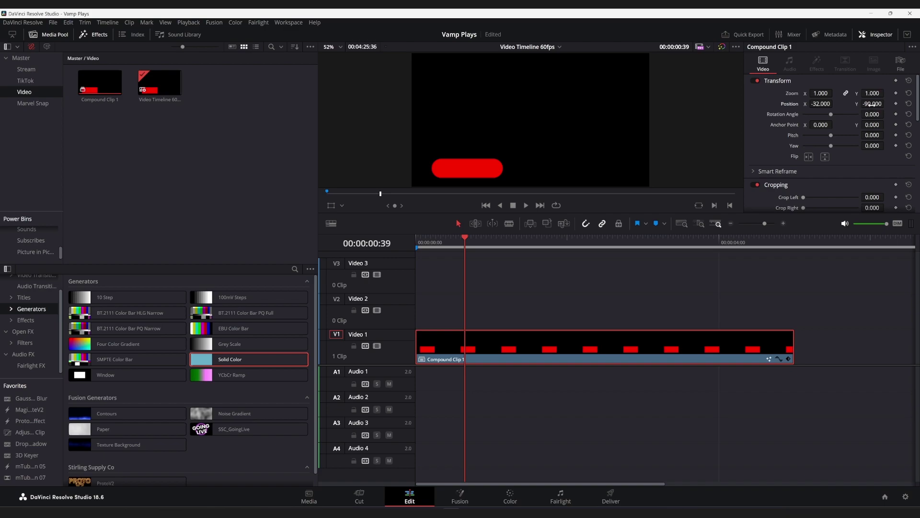
{"action": "key", "text": "ctrl+s"}
- Add a Text title on Video 2 above the pill and change its text to 'subscribe'
{"action": "left_click", "coordinate": [24, 298]}
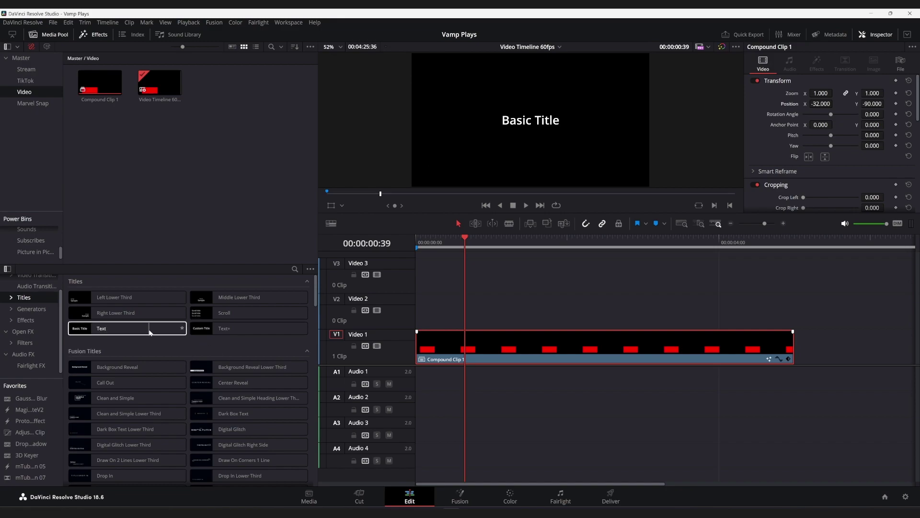
{"action": "left_click_drag", "start_coordinate": [174, 334], "coordinate": [416, 307]}
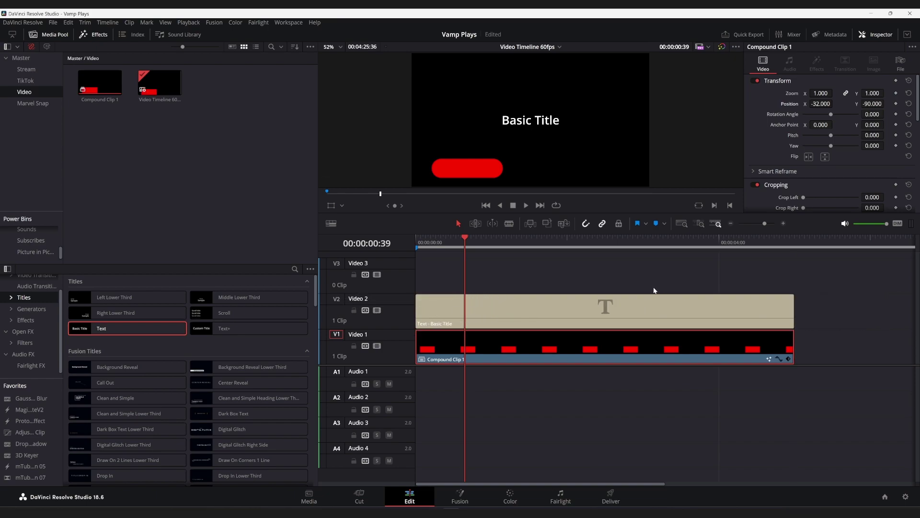
{"action": "left_click", "coordinate": [572, 301]}
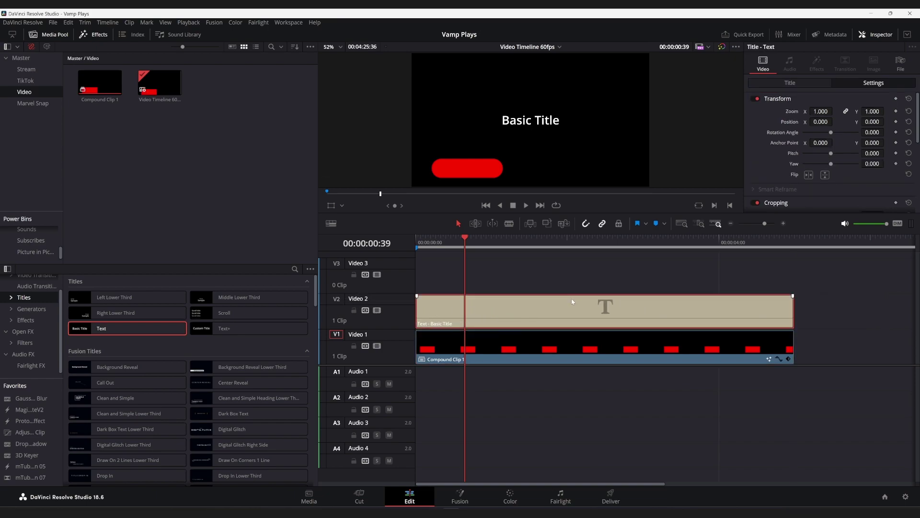
{"action": "left_click", "coordinate": [802, 85]}
{"action": "left_click", "coordinate": [802, 121]}
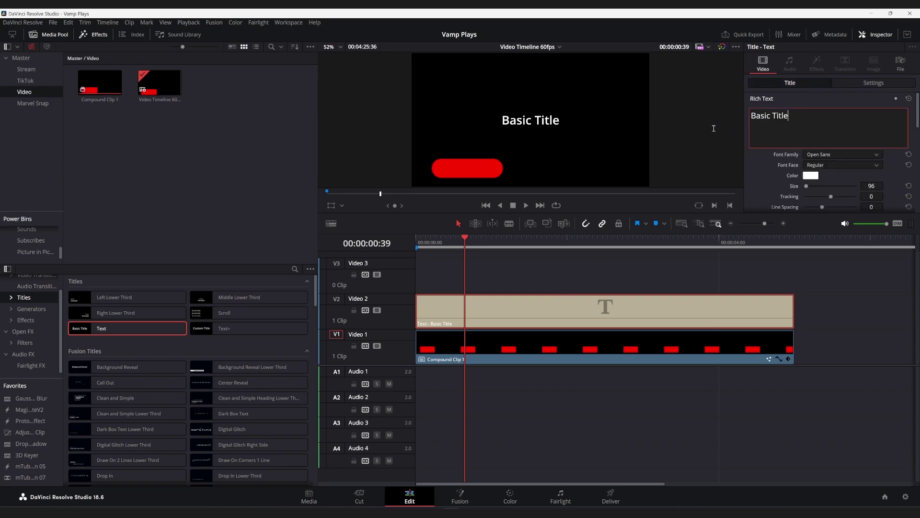
{"action": "key", "text": "ctrl+a"}
{"action": "type", "text": "su"}
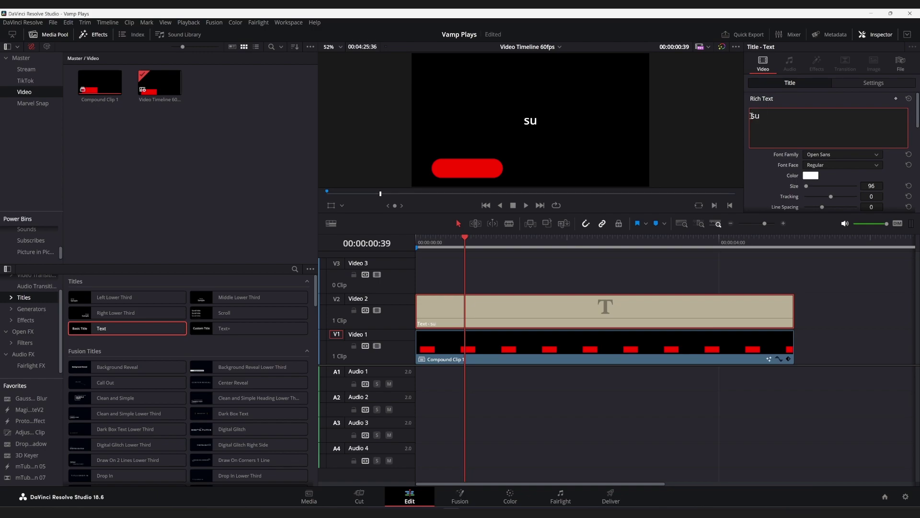
{"action": "type", "text": "bscribe"}
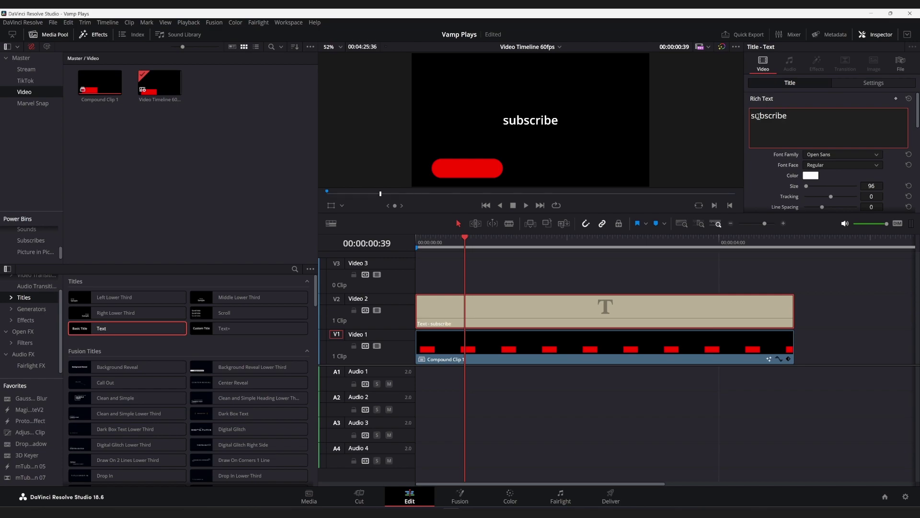
- Make the title Bold with All Caps and move it left to X -502
{"action": "left_click", "coordinate": [825, 165]}
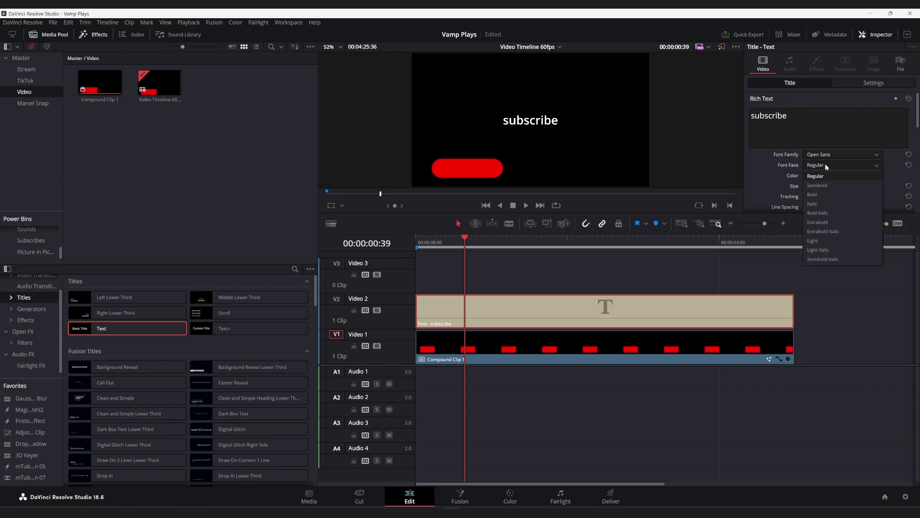
{"action": "left_click", "coordinate": [821, 193]}
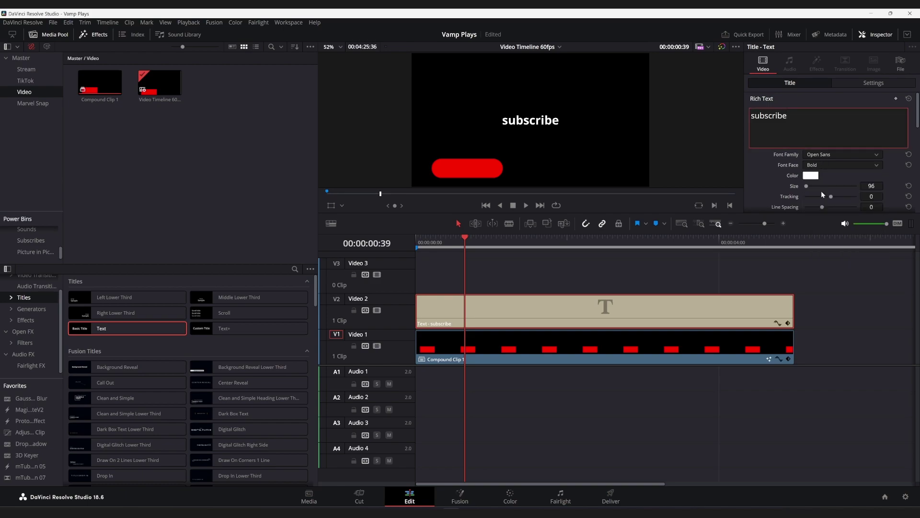
{"action": "scroll", "coordinate": [830, 191], "scroll_direction": "down", "scroll_amount": 2}
{"action": "left_click", "coordinate": [829, 176]}
{"action": "left_click", "coordinate": [826, 195]}
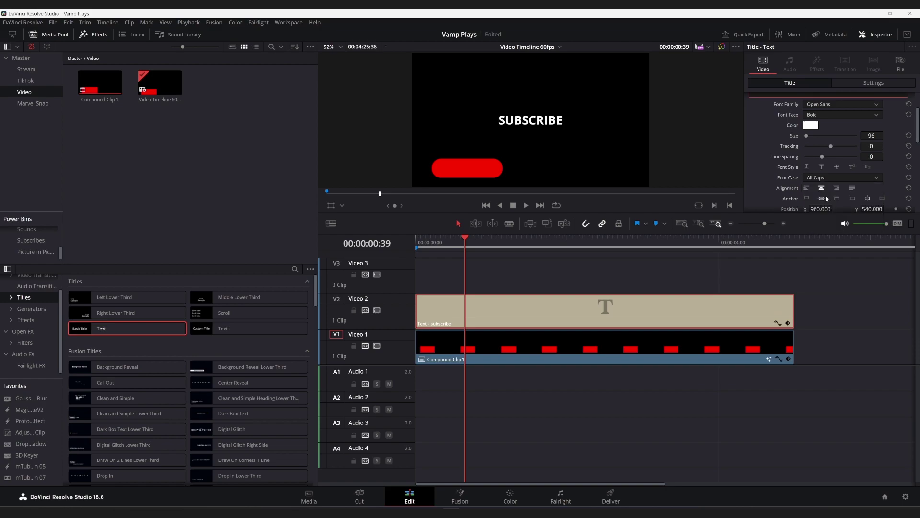
{"action": "scroll", "coordinate": [838, 120], "scroll_direction": "up", "scroll_amount": 2}
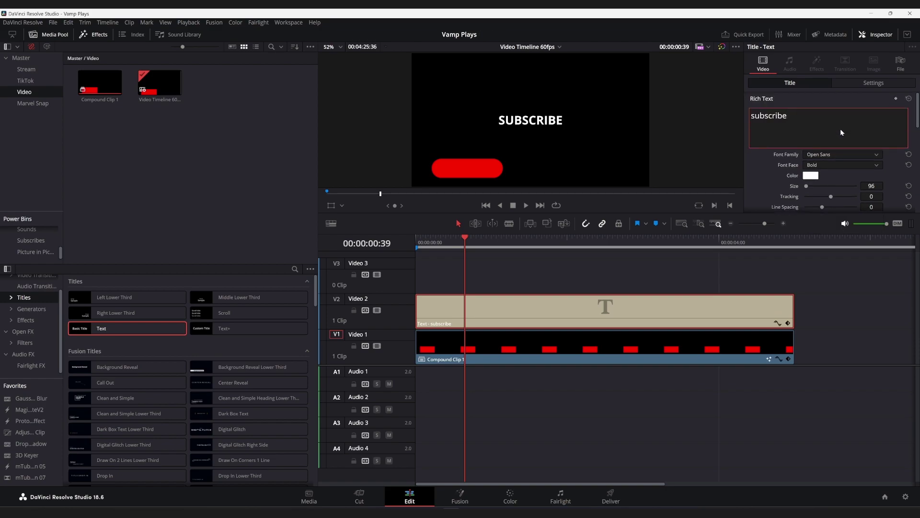
{"action": "left_click", "coordinate": [865, 84]}
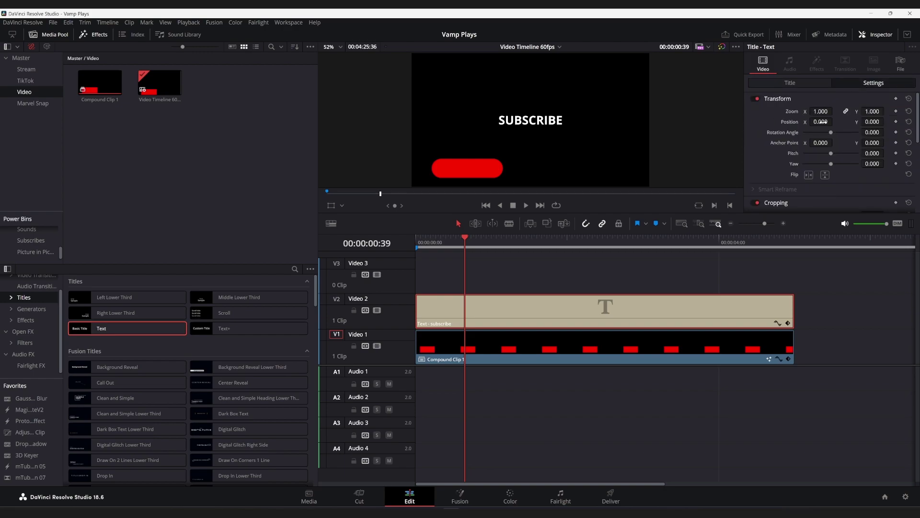
{"action": "left_click_drag", "start_coordinate": [836, 122], "coordinate": [890, 122]}
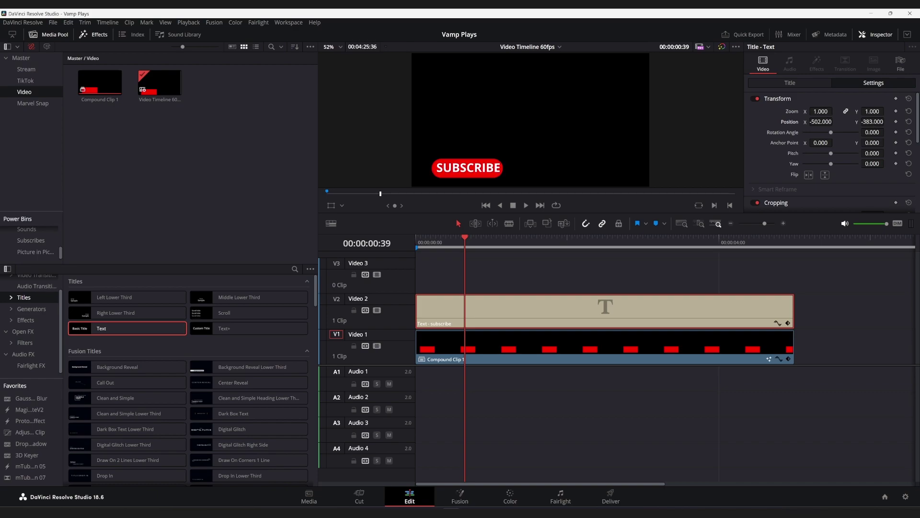
- Shrink SUBSCRIBE to zoom 0.94 and nudge it to X -509
{"action": "left_click_drag", "start_coordinate": [835, 111], "coordinate": [835, 110]}
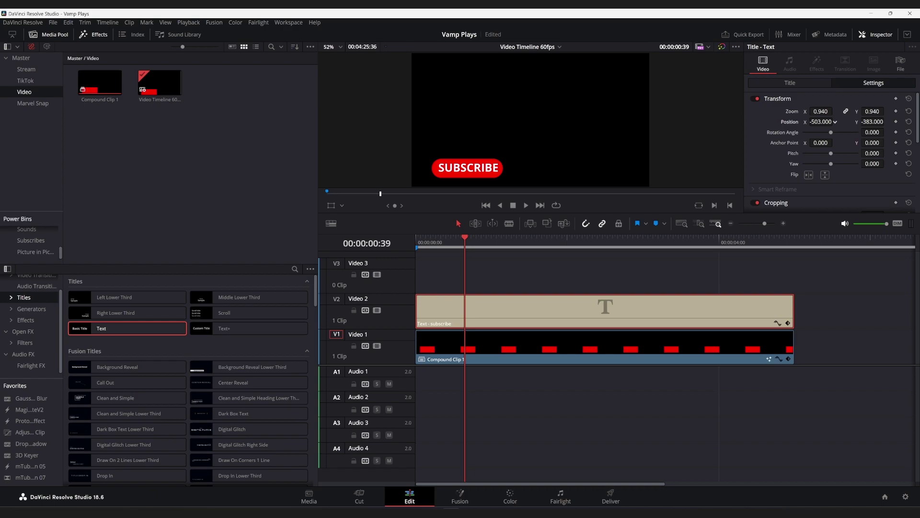
{"action": "left_click_drag", "start_coordinate": [836, 121], "coordinate": [834, 122]}
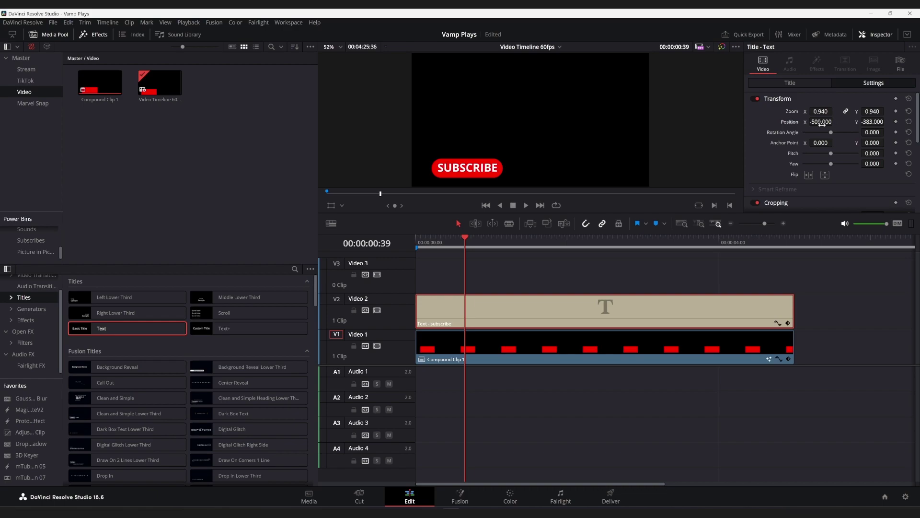
{"action": "scroll", "coordinate": [824, 145], "scroll_direction": "down", "scroll_amount": 6}
{"action": "scroll", "coordinate": [785, 101], "scroll_direction": "up", "scroll_amount": 5}
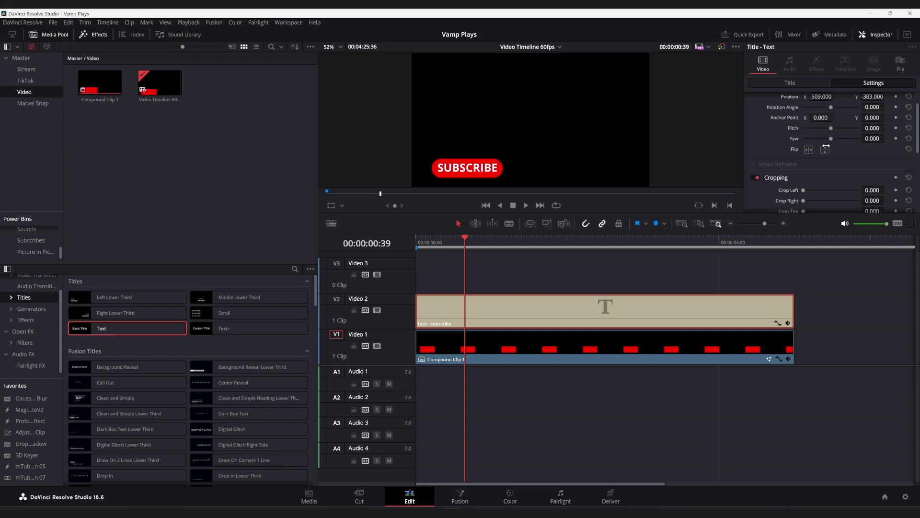
- Give the SUBSCRIBE letters a size 10 black stroke drawn outside only
{"action": "left_click", "coordinate": [790, 83]}
{"action": "scroll", "coordinate": [826, 197], "scroll_direction": "down", "scroll_amount": 4}
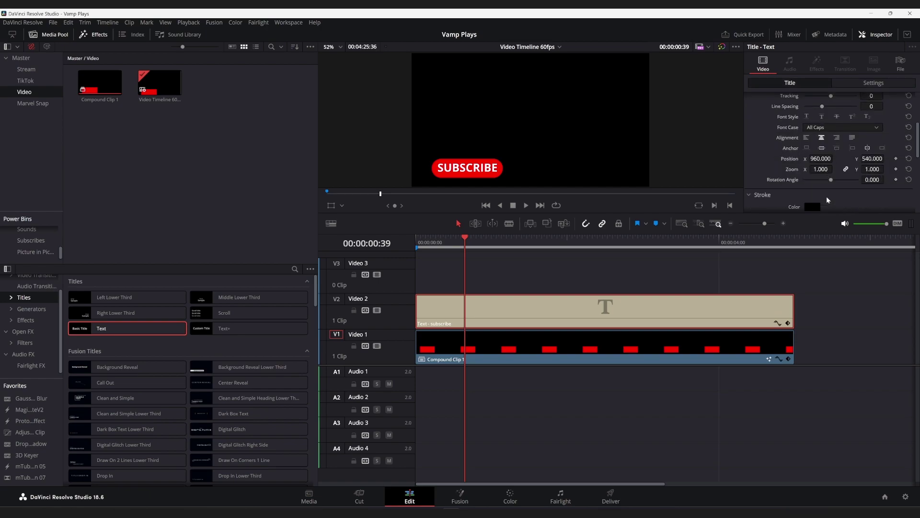
{"action": "scroll", "coordinate": [827, 196], "scroll_direction": "down", "scroll_amount": 2}
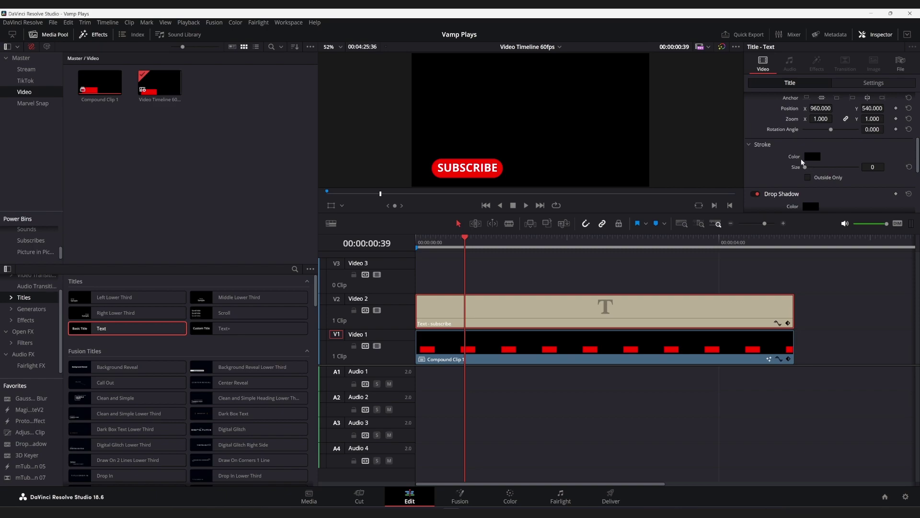
{"action": "left_click", "coordinate": [808, 177]}
{"action": "mouse_move", "coordinate": [805, 167]}
{"action": "left_mouse_down"}
{"action": "mouse_move", "coordinate": [904, 173]}
{"action": "mouse_move", "coordinate": [842, 170]}
{"action": "left_mouse_up"}
- Scroll the timeline to view the Text title and Compound Clip 1 tracks
{"action": "scroll", "coordinate": [842, 171], "scroll_direction": "down", "scroll_amount": 2}
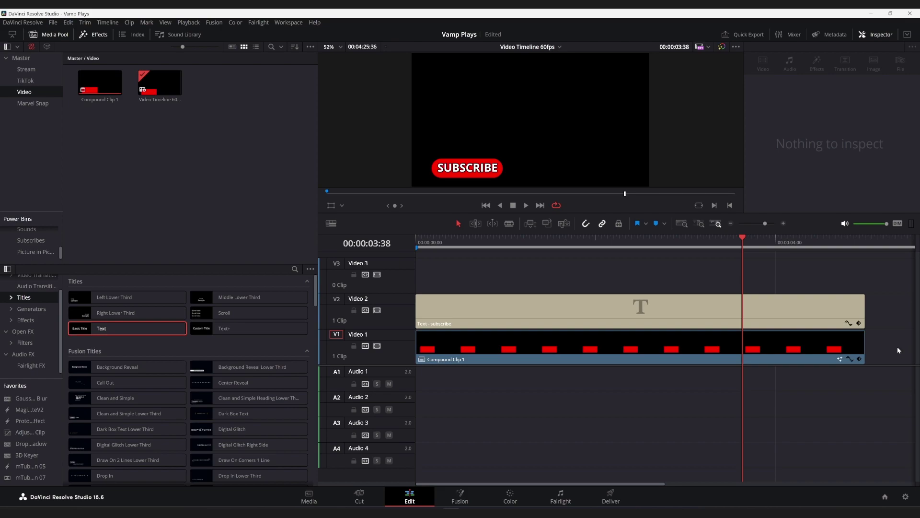
- Combine the SUBSCRIBE title and pill clips into Compound Clip 2
{"action": "left_click_drag", "start_coordinate": [897, 347], "coordinate": [478, 298]}
{"action": "right_click", "coordinate": [476, 302]}
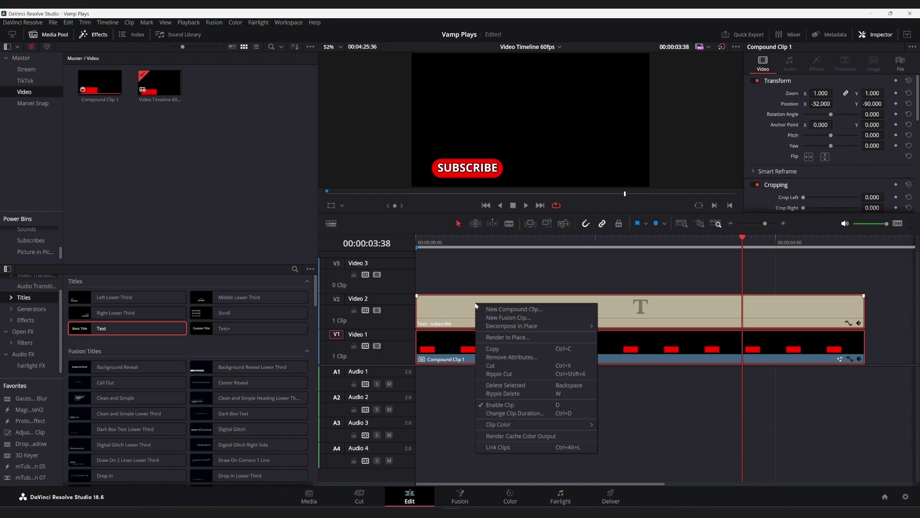
{"action": "left_click", "coordinate": [505, 309]}
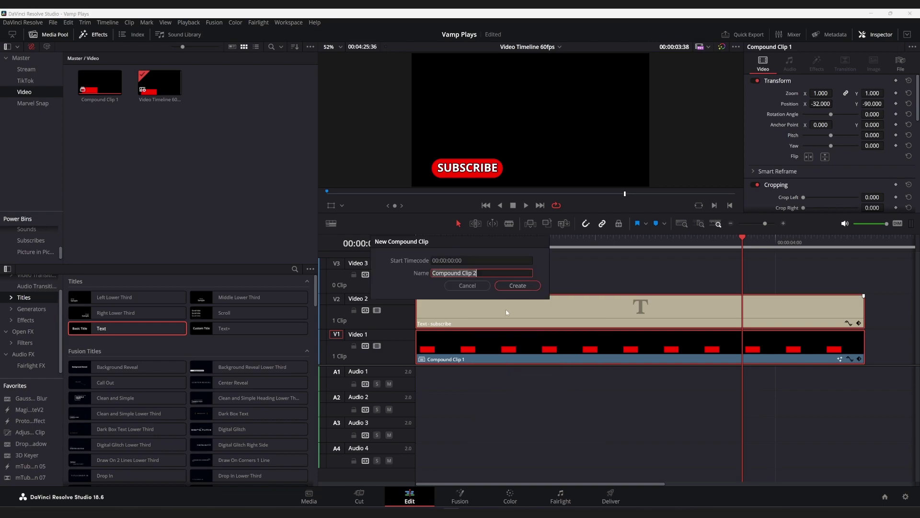
{"action": "left_click", "coordinate": [514, 286]}
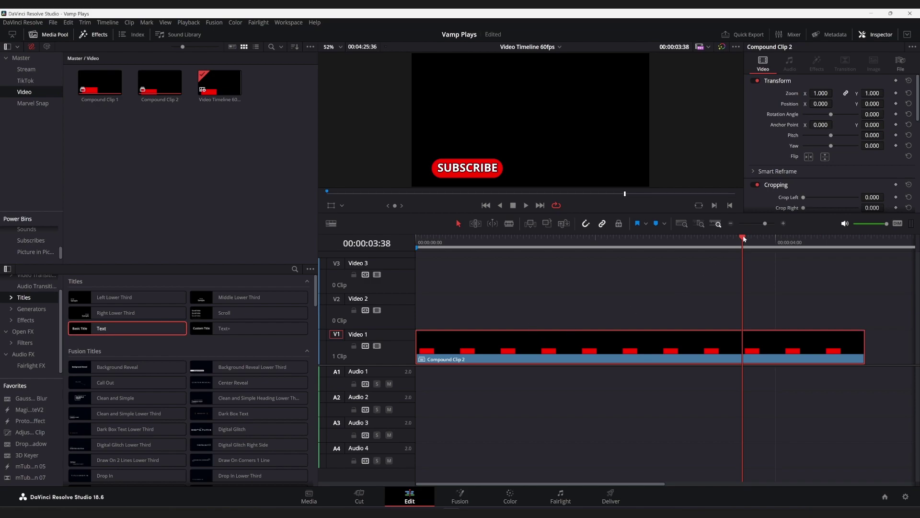
- Split Compound Clip 2 at 00:00:02:30 and delete the part after the cut
{"action": "left_click_drag", "start_coordinate": [743, 238], "coordinate": [636, 238]}
{"action": "left_click_drag", "start_coordinate": [635, 238], "coordinate": [641, 238]}
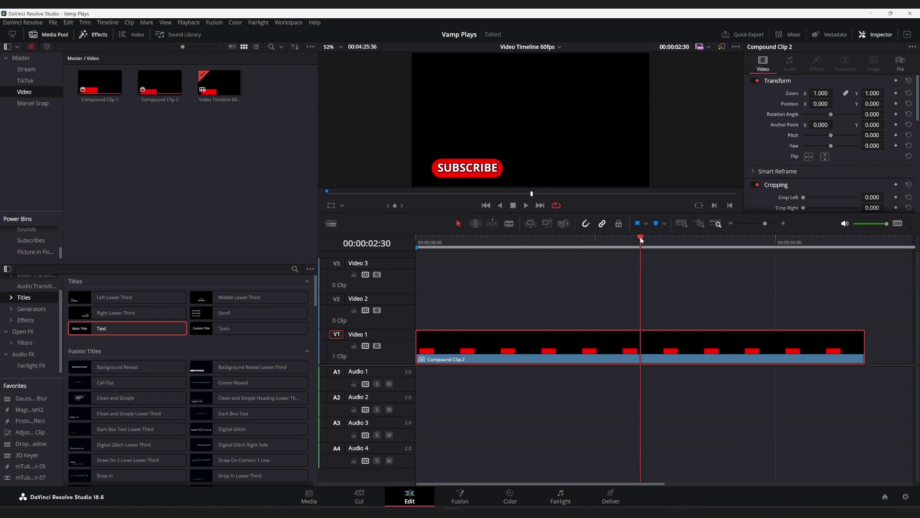
{"action": "key", "text": "ctrl+b"}
{"action": "left_click", "coordinate": [745, 356]}
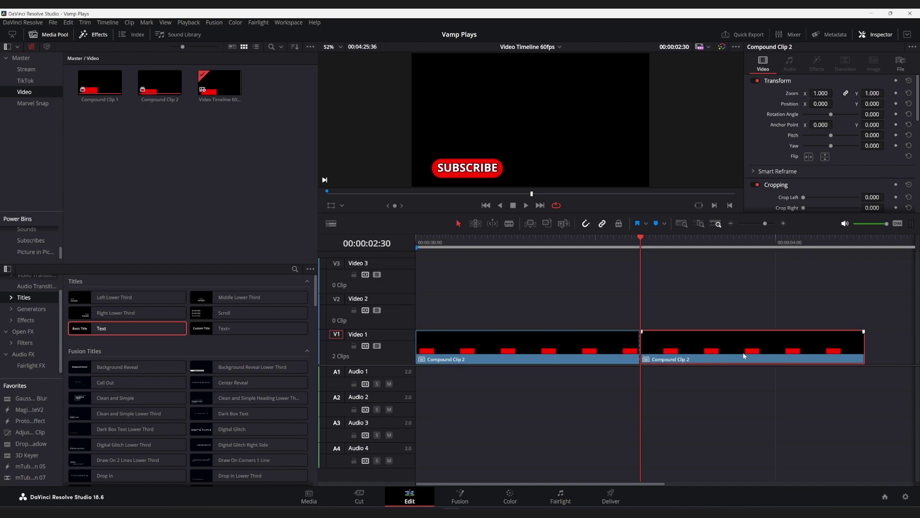
{"action": "key", "text": "Delete"}
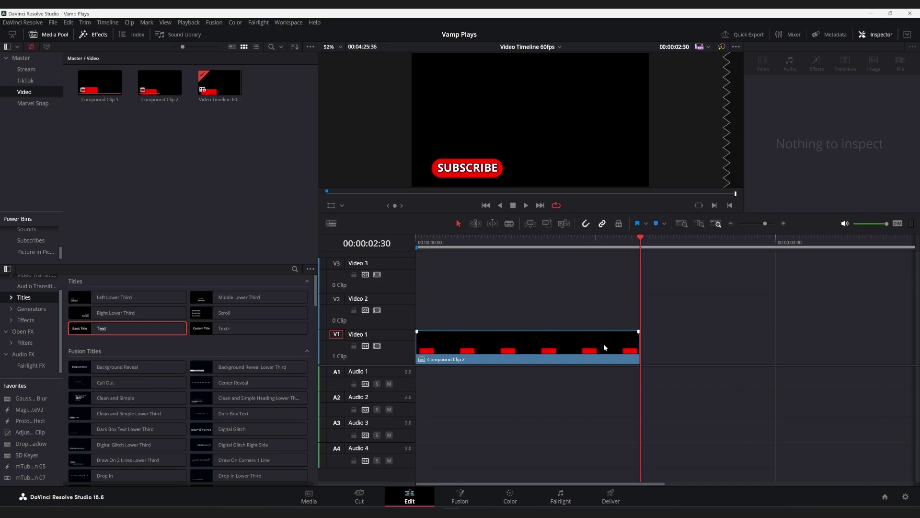
{"action": "left_click", "coordinate": [543, 348]}
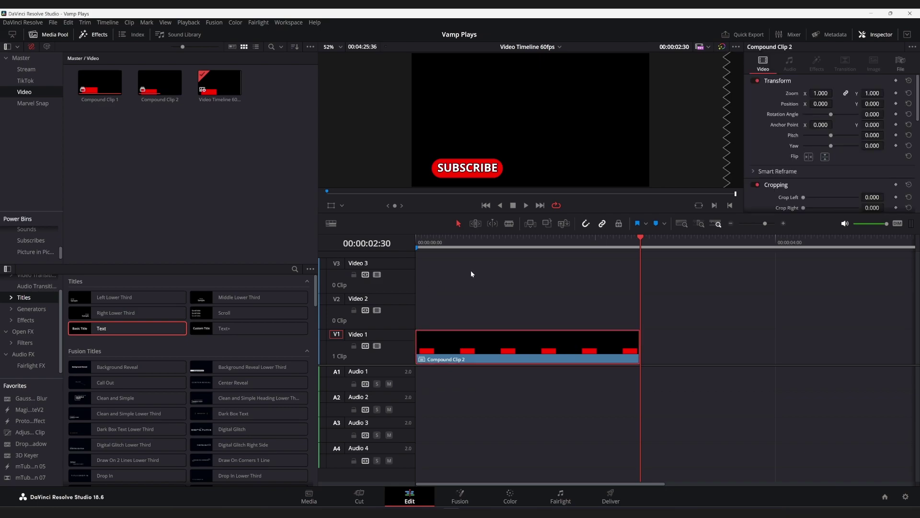
- Keyframe Position at the timeline start with SUBSCRIBE offset left at X -807
{"action": "left_click", "coordinate": [417, 240]}
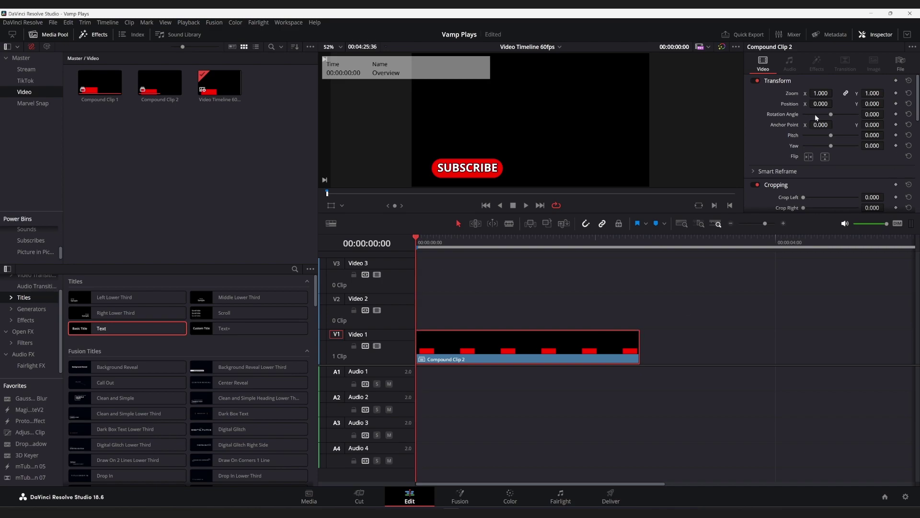
{"action": "left_click", "coordinate": [896, 104]}
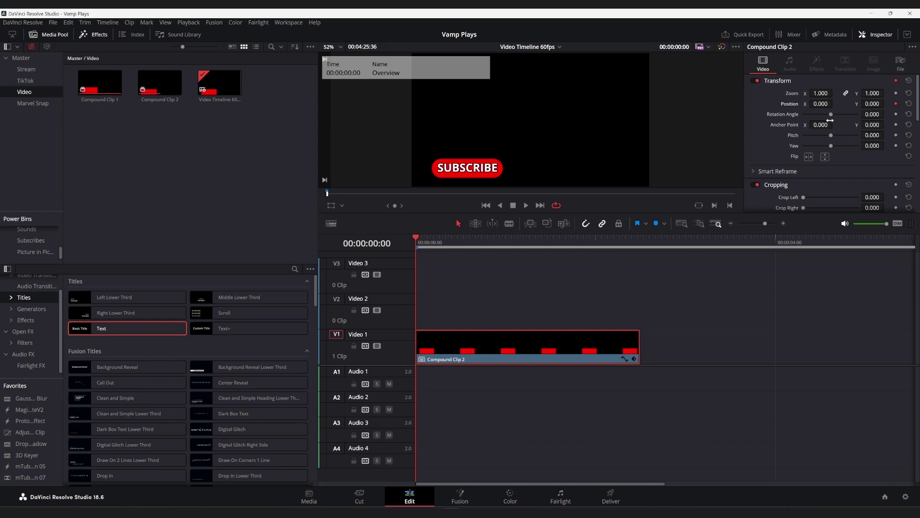
{"action": "left_click_drag", "start_coordinate": [824, 103], "coordinate": [777, 103]}
{"action": "left_click_drag", "start_coordinate": [776, 103], "coordinate": [826, 103]}
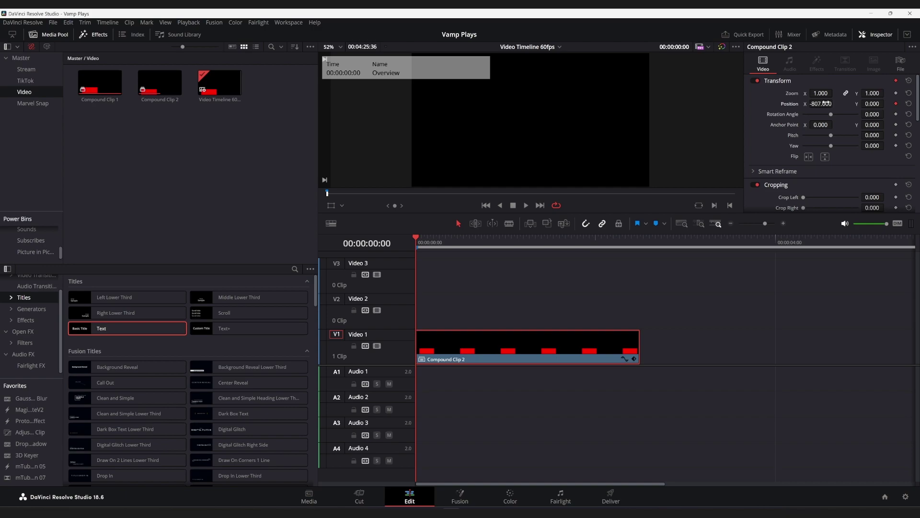
- At 00:00:02:30, set Position X to 0 so the button lands centred
{"action": "left_click", "coordinate": [637, 241]}
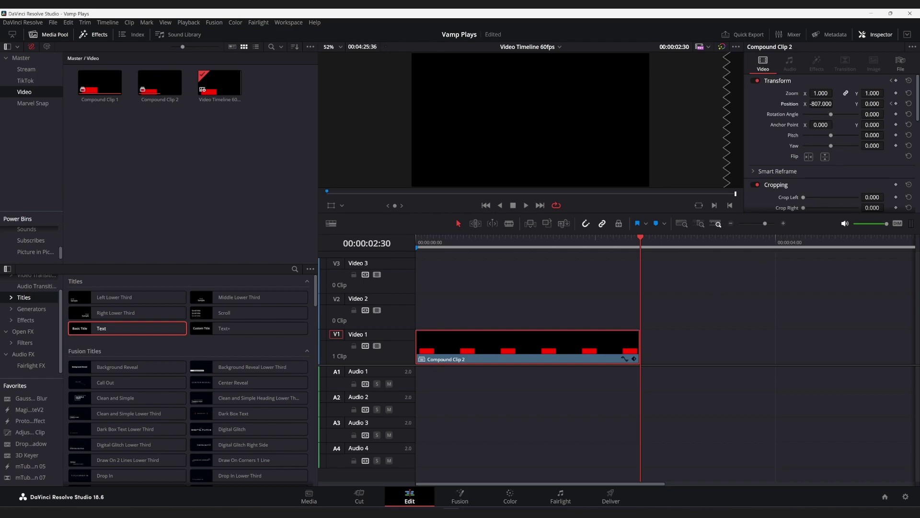
{"action": "left_click", "coordinate": [821, 103]}
{"action": "type", "text": "0"}
{"action": "key", "text": "Return"}
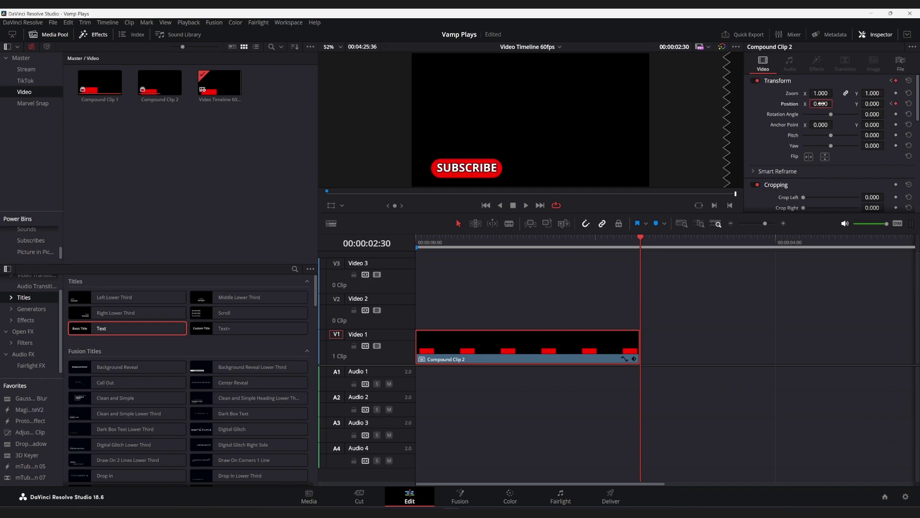
- Play the slide-in from the start, then stop and park at 00:00:02:30
{"action": "left_click", "coordinate": [417, 237]}
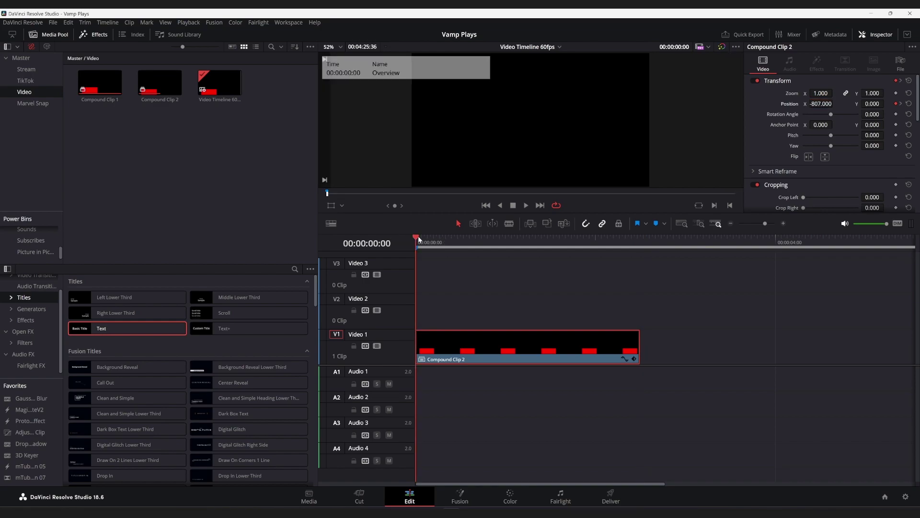
{"action": "left_click", "coordinate": [526, 206]}
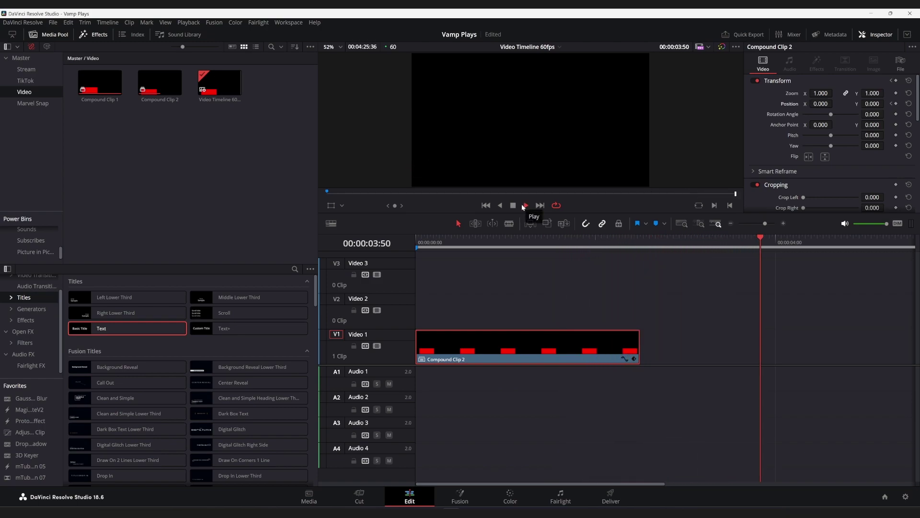
{"action": "left_click", "coordinate": [514, 206]}
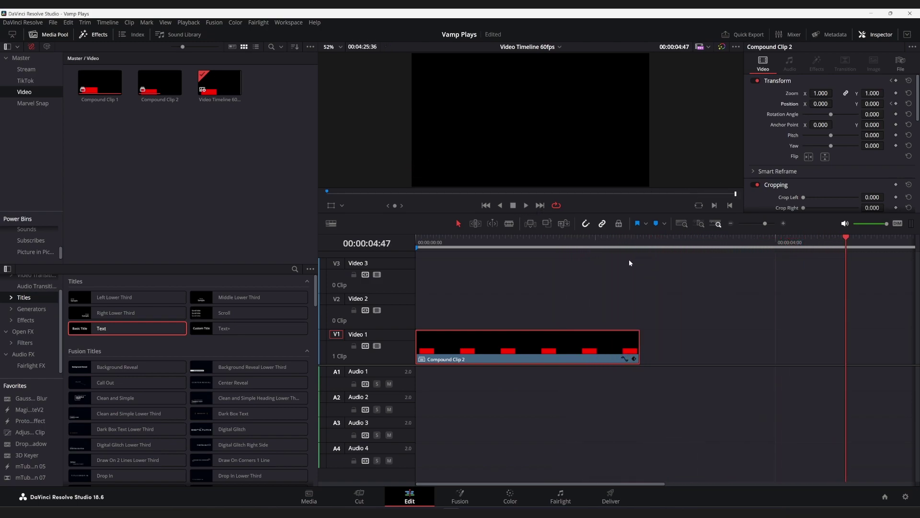
{"action": "left_click", "coordinate": [637, 249]}
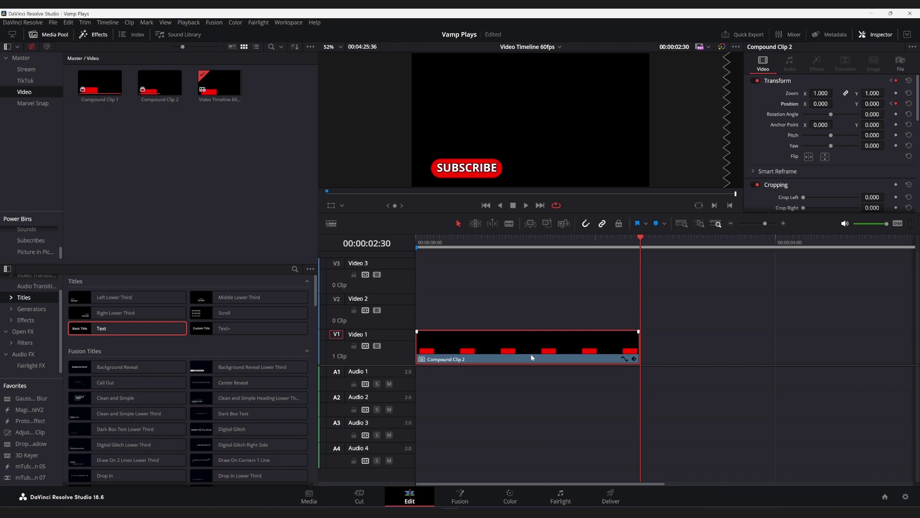
- Drop a copy of Compound Clip 2 right after the original at 00:00:02:30 and scrub through it
{"action": "left_click_drag", "start_coordinate": [531, 353], "coordinate": [756, 352]}
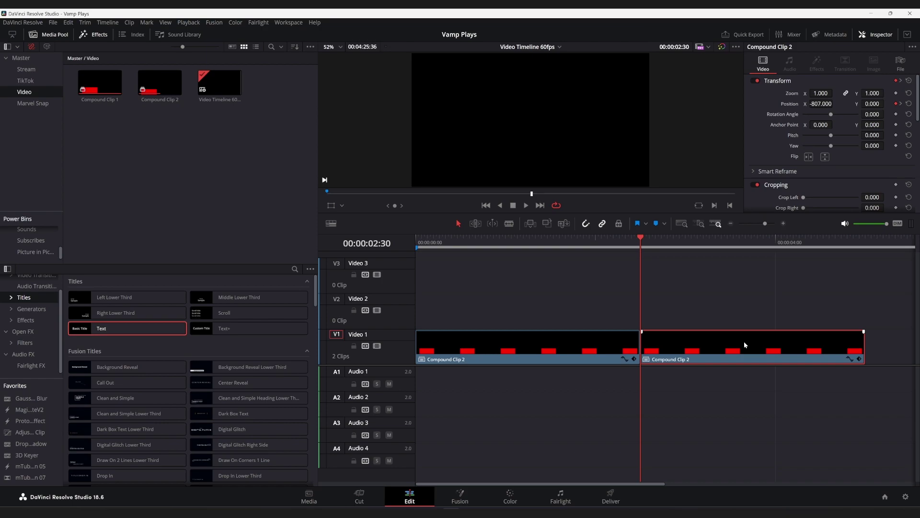
{"action": "key", "text": "space"}
{"action": "left_click_drag", "start_coordinate": [723, 332], "coordinate": [724, 333]}
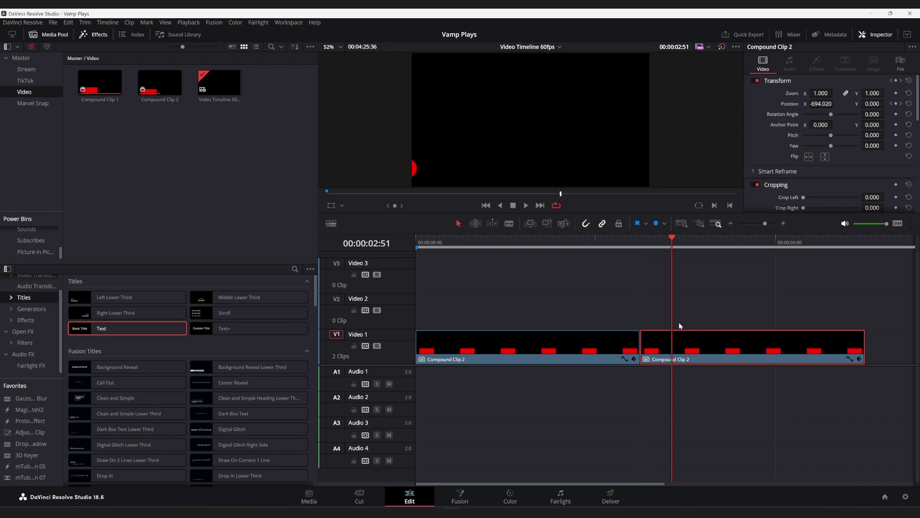
{"action": "left_click_drag", "start_coordinate": [672, 238], "coordinate": [642, 242]}
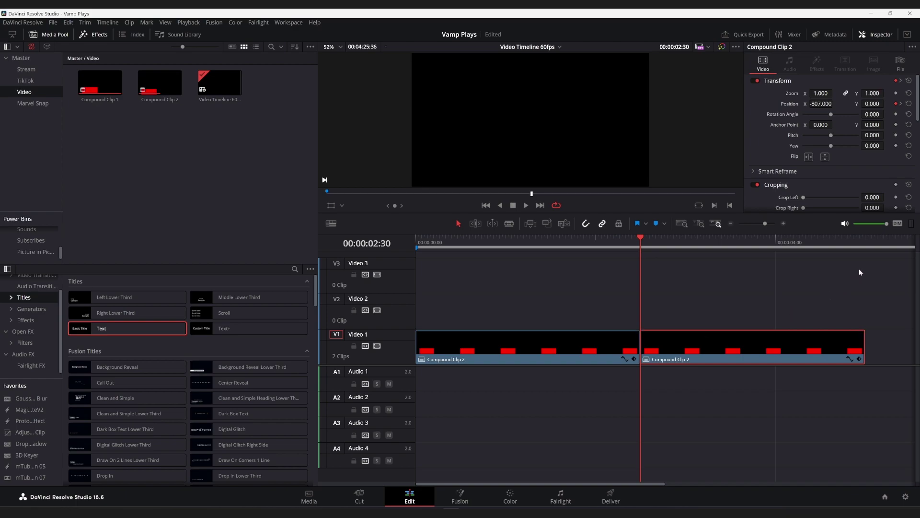
{"action": "left_click_drag", "start_coordinate": [865, 244], "coordinate": [645, 255]}
- Key the second clip's Position X at 0 at its start and -856 at 00:00:05:00
{"action": "left_click", "coordinate": [821, 103]}
{"action": "type", "text": "0"}
{"action": "key", "text": "Return"}
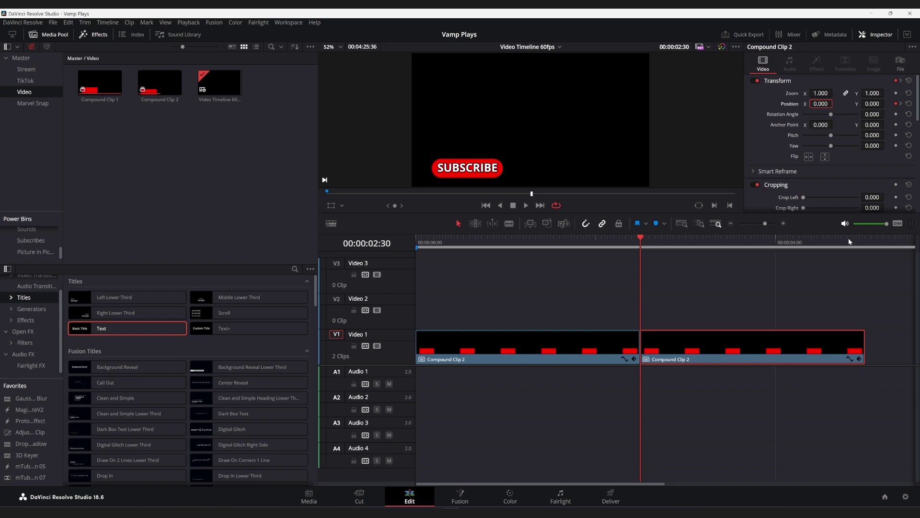
{"action": "left_click_drag", "start_coordinate": [851, 242], "coordinate": [859, 241]}
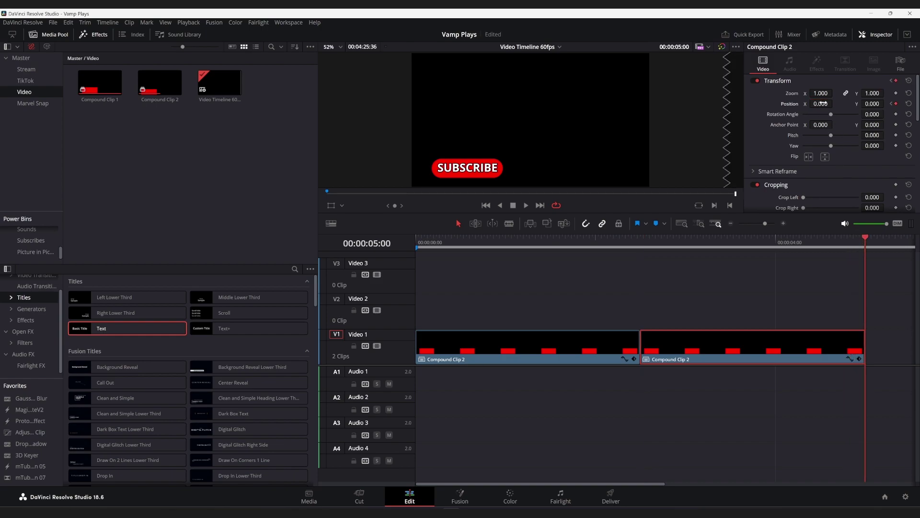
{"action": "mouse_move", "coordinate": [824, 104]}
{"action": "left_mouse_down"}
{"action": "mouse_move", "coordinate": [835, 104]}
{"action": "mouse_move", "coordinate": [827, 103]}
{"action": "left_mouse_up"}
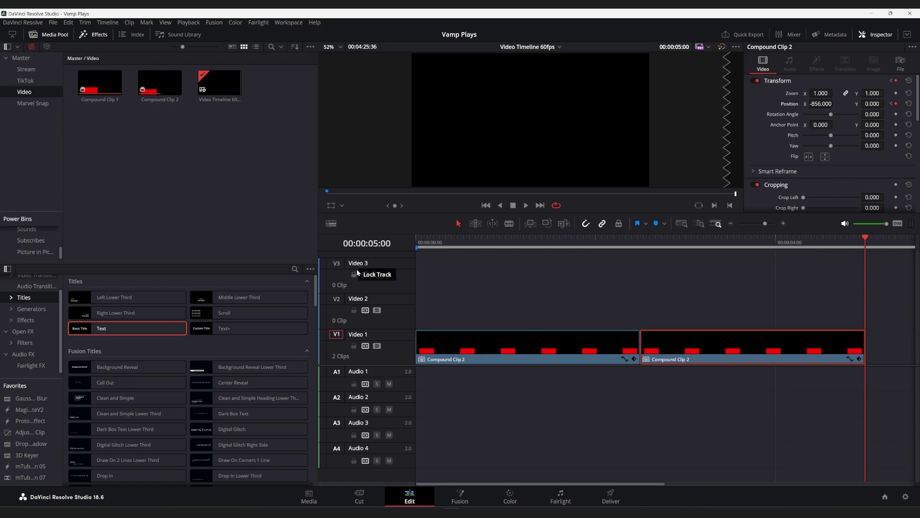
- Play the full animation from the timeline start to check it
{"action": "left_click", "coordinate": [415, 237]}
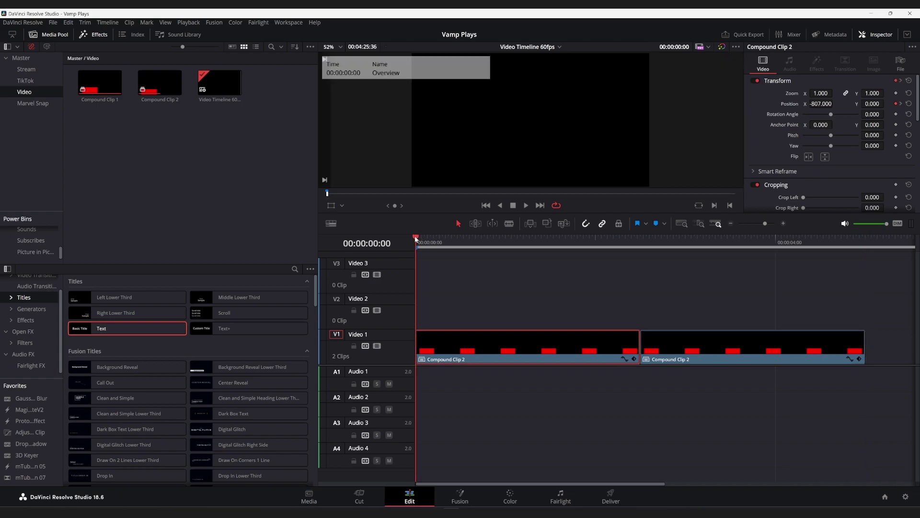
{"action": "key", "text": "space"}
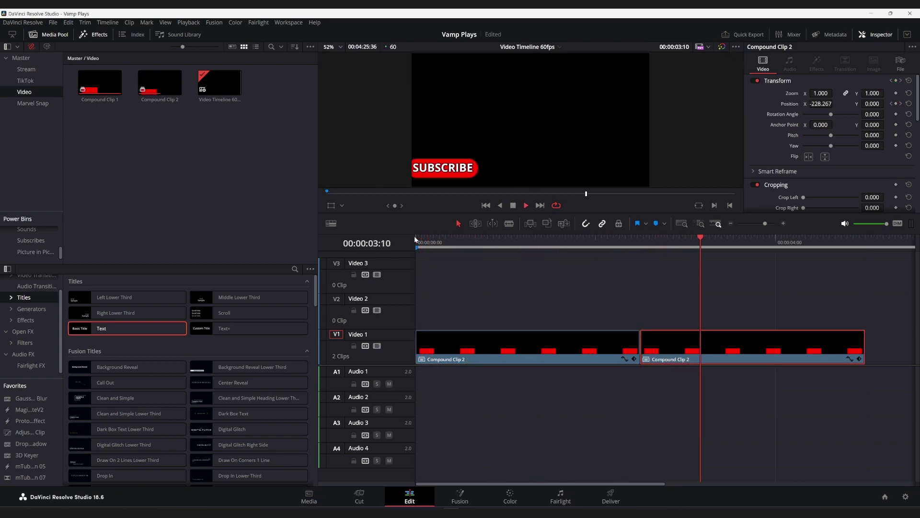
{"action": "key", "text": "space"}
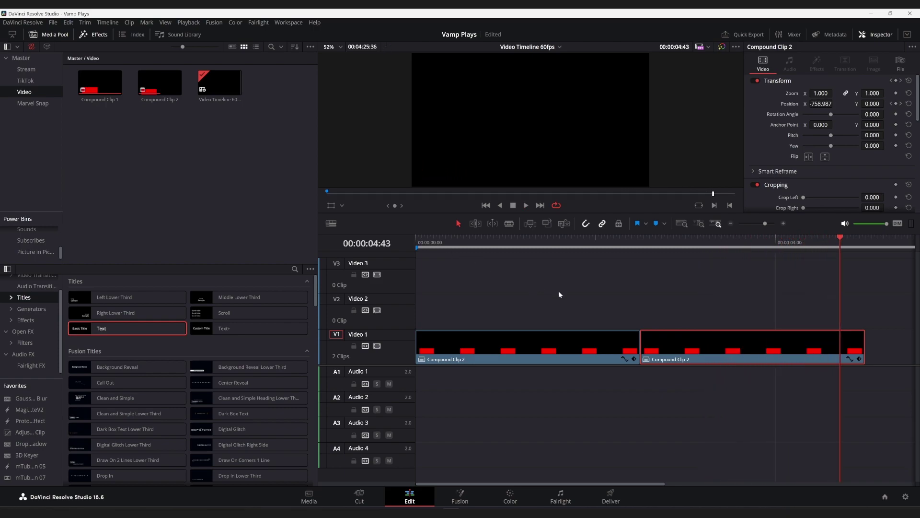
- Combine both Compound Clip 2 copies into a new Compound Clip 3
{"action": "left_click_drag", "start_coordinate": [863, 313], "coordinate": [477, 349]}
{"action": "right_click", "coordinate": [476, 348]}
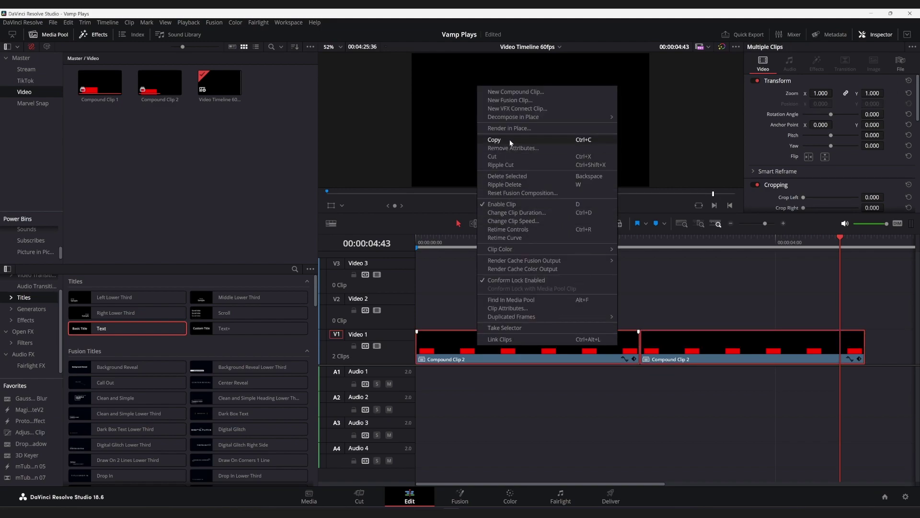
{"action": "left_click", "coordinate": [526, 91]}
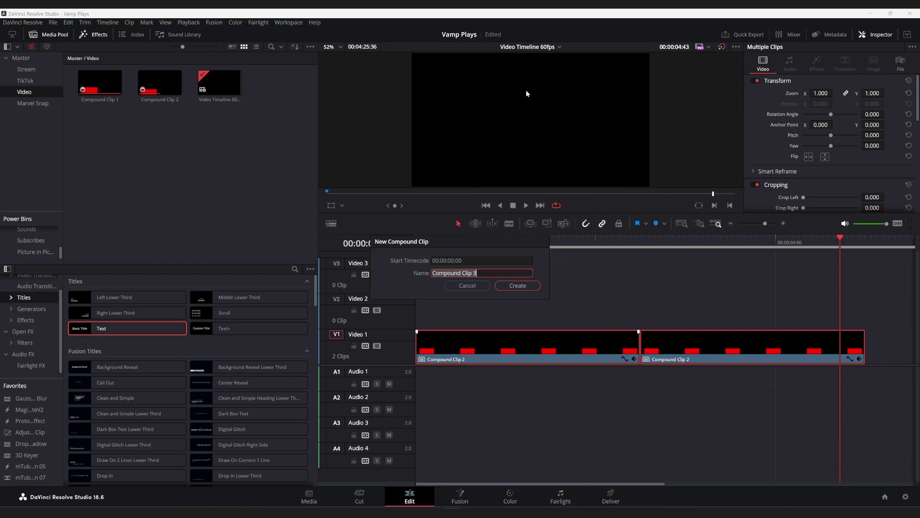
{"action": "left_click", "coordinate": [525, 289]}
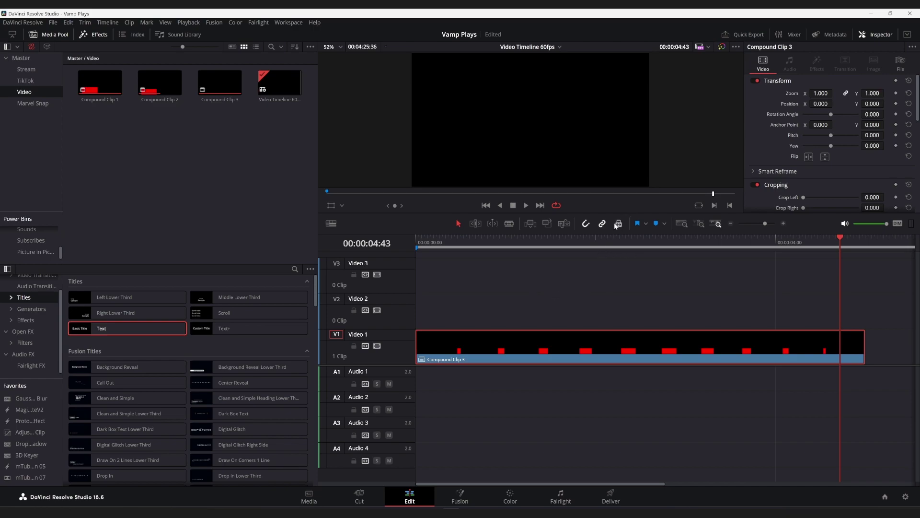
- Cut Compound Clip 3 at 00:00:02:29 and 00:00:02:31 to isolate a two-frame slice
{"action": "left_click_drag", "start_coordinate": [605, 242], "coordinate": [640, 249]}
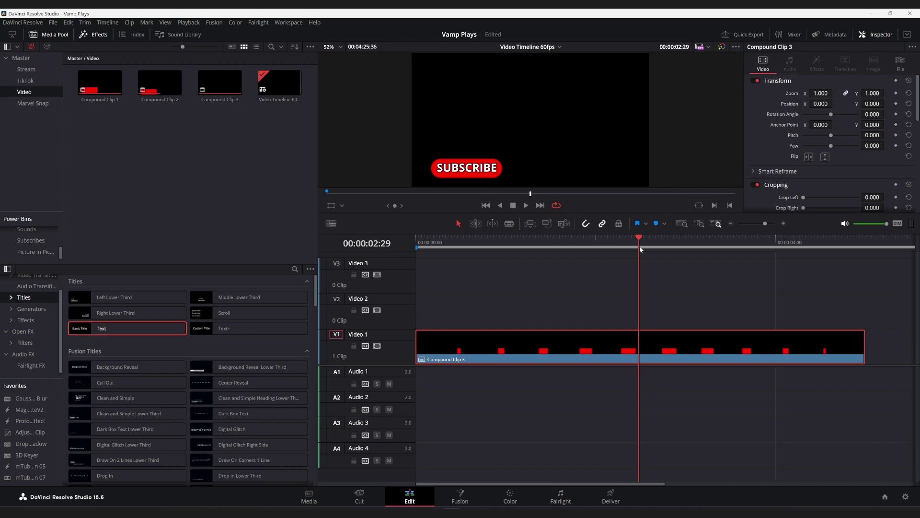
{"action": "key", "text": "ctrl+b"}
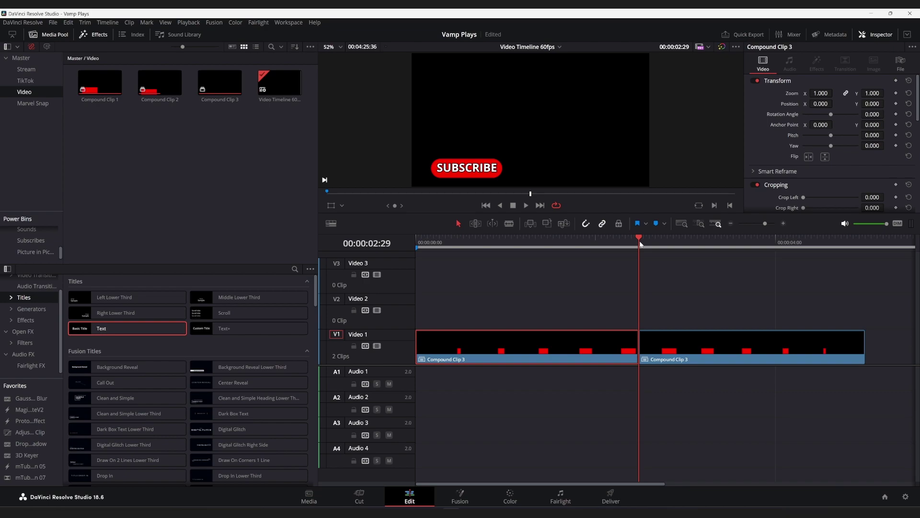
{"action": "left_click", "coordinate": [641, 244]}
{"action": "key", "text": "Right"}
{"action": "key", "text": "Right"}
{"action": "key", "text": "Left"}
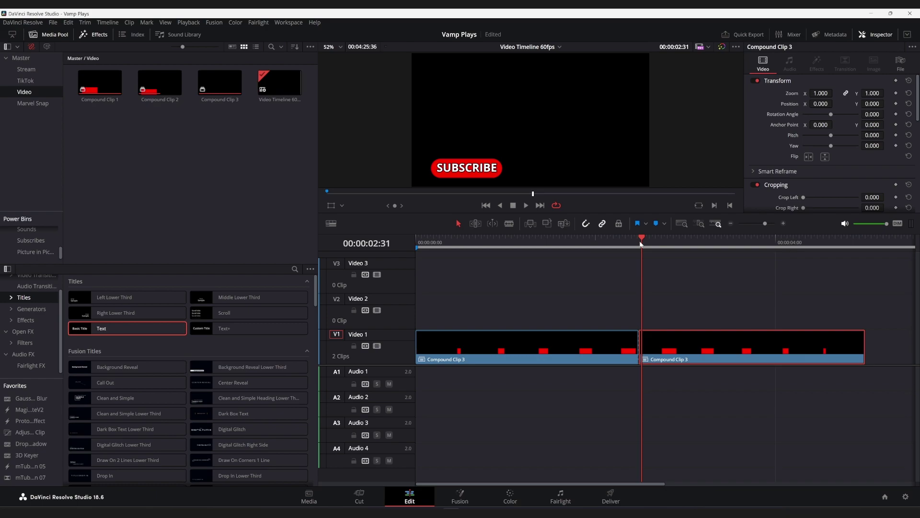
{"action": "key", "text": "ctrl+b"}
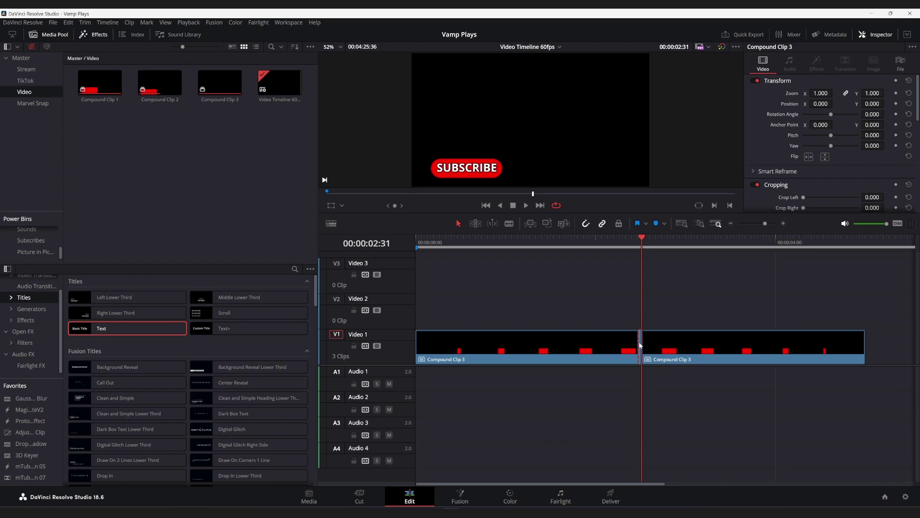
{"action": "right_click", "coordinate": [639, 345]}
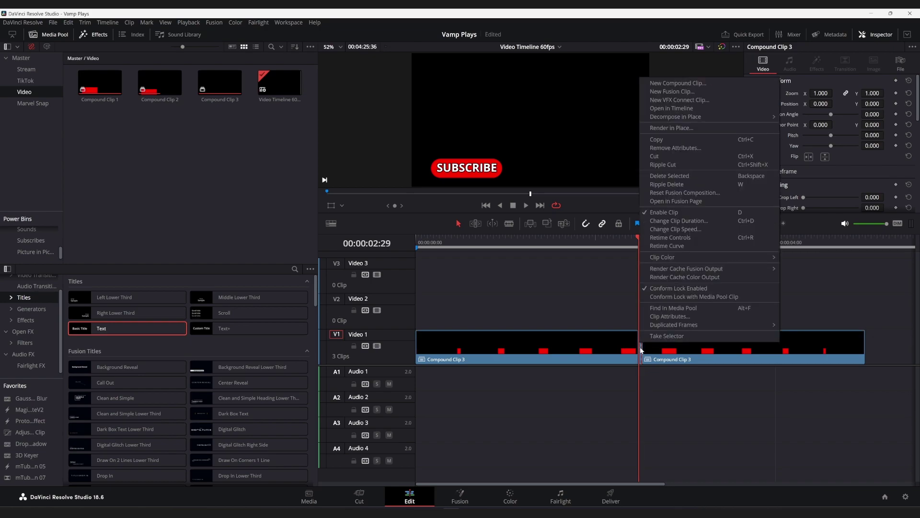
{"action": "key", "text": "Escape"}
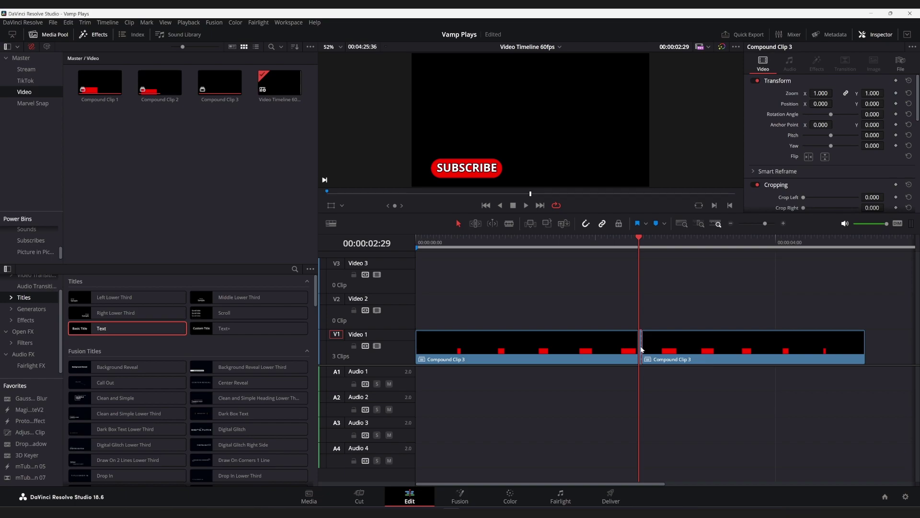
{"action": "right_click", "coordinate": [642, 349]}
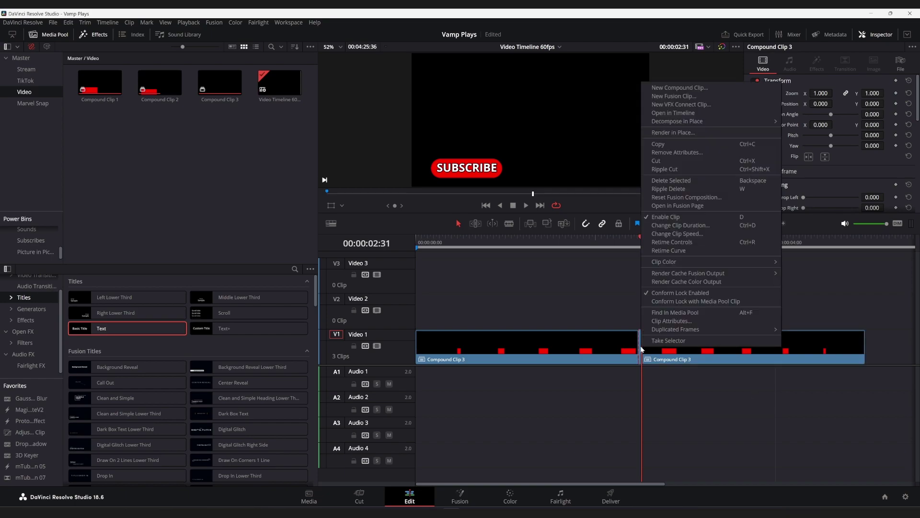
{"action": "left_click", "coordinate": [642, 350]}
{"action": "right_click", "coordinate": [641, 349]}
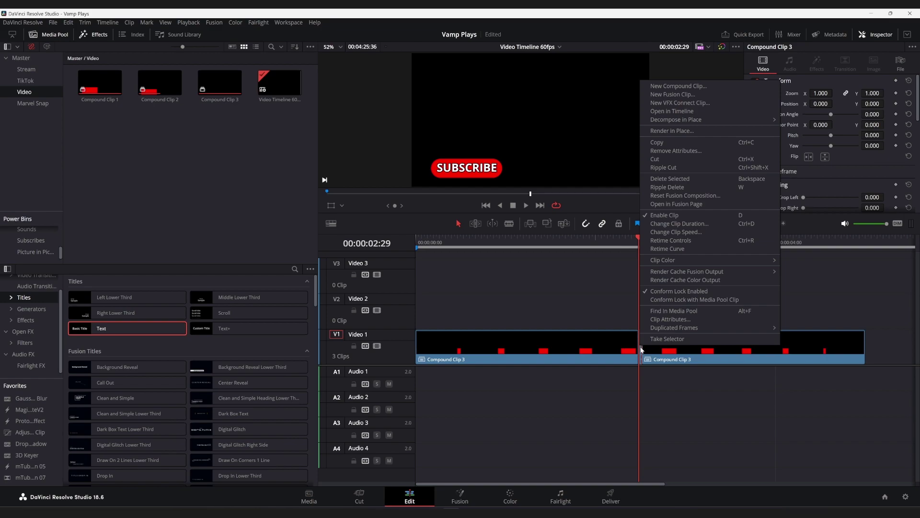
{"action": "right_click", "coordinate": [642, 349]}
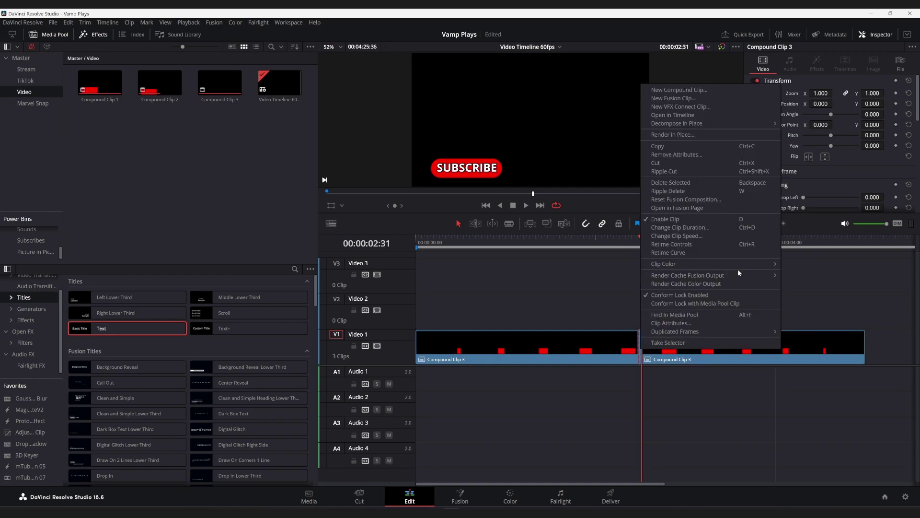
{"action": "left_click", "coordinate": [820, 277]}
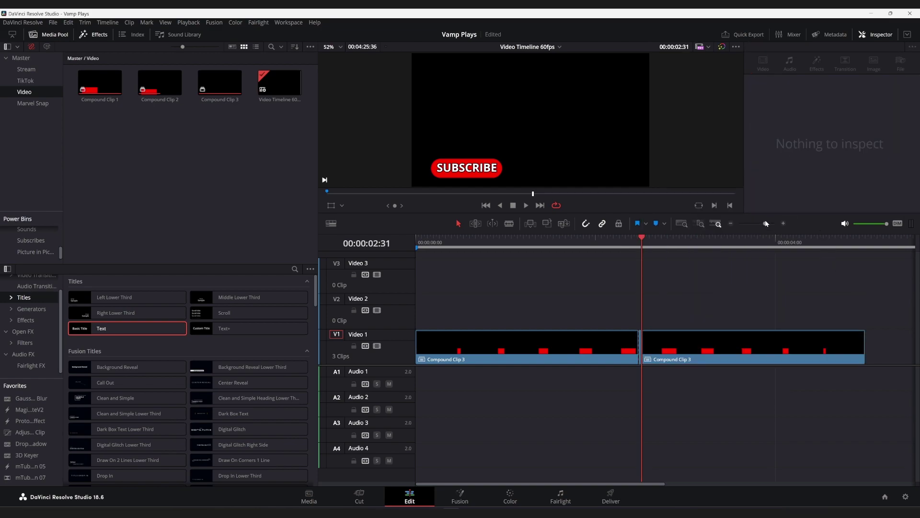
{"action": "left_click_drag", "start_coordinate": [766, 223], "coordinate": [775, 223]}
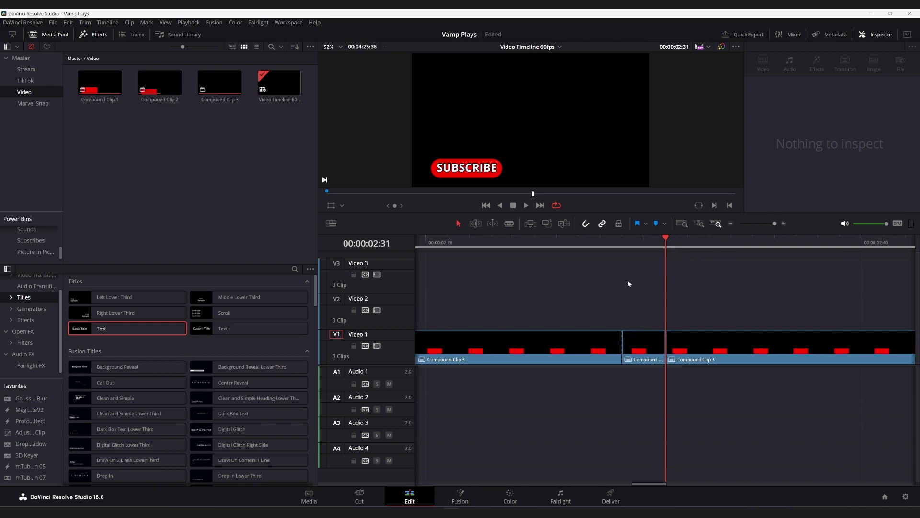
{"action": "left_click", "coordinate": [646, 338]}
{"action": "right_click", "coordinate": [644, 343]}
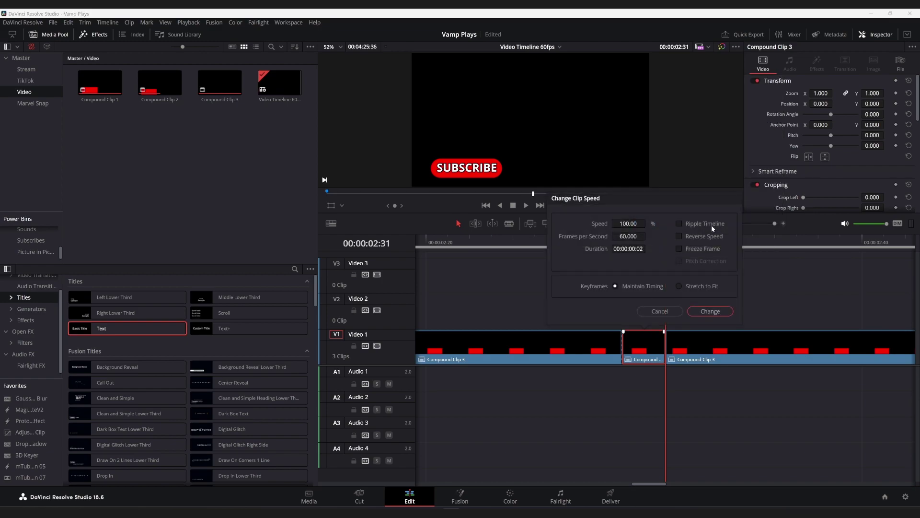
{"action": "left_click_drag", "start_coordinate": [642, 226], "coordinate": [628, 227]}
{"action": "left_click", "coordinate": [679, 223]}
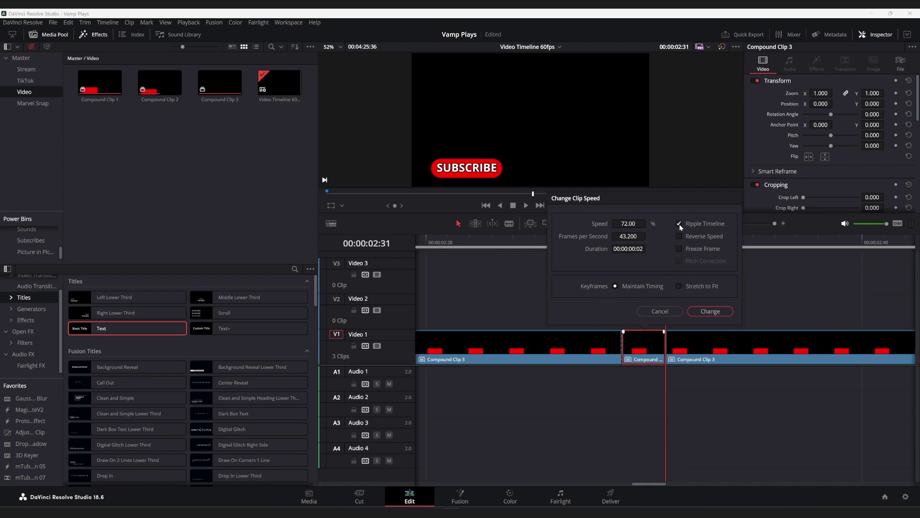
{"action": "left_click", "coordinate": [711, 311]}
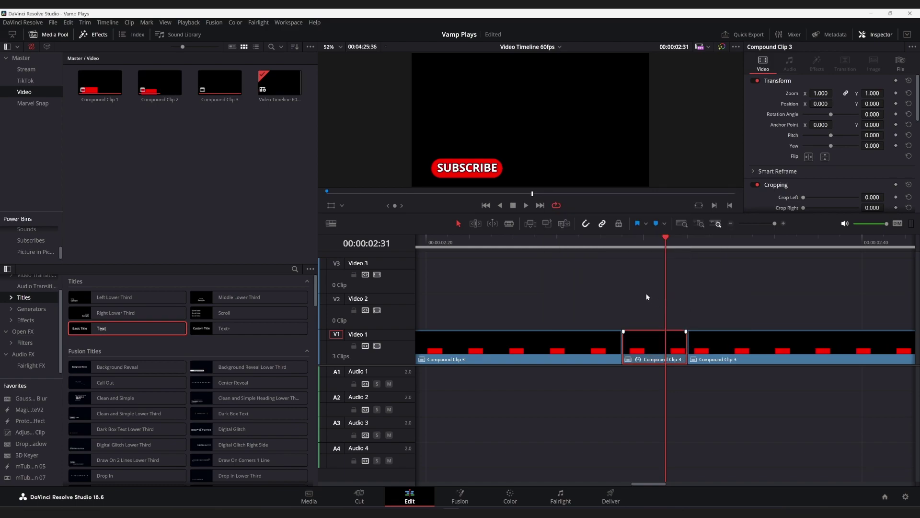
{"action": "key", "text": "Up"}
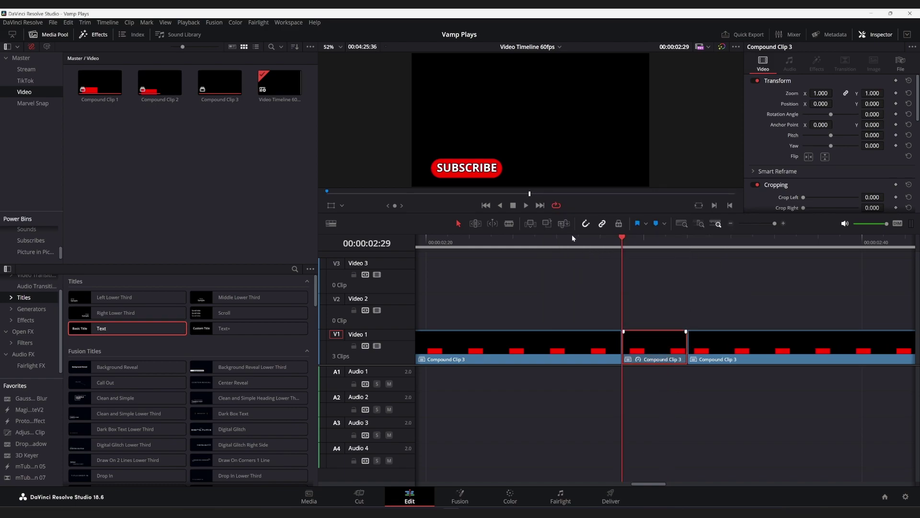
{"action": "left_click", "coordinate": [530, 236]}
{"action": "key", "text": "space"}
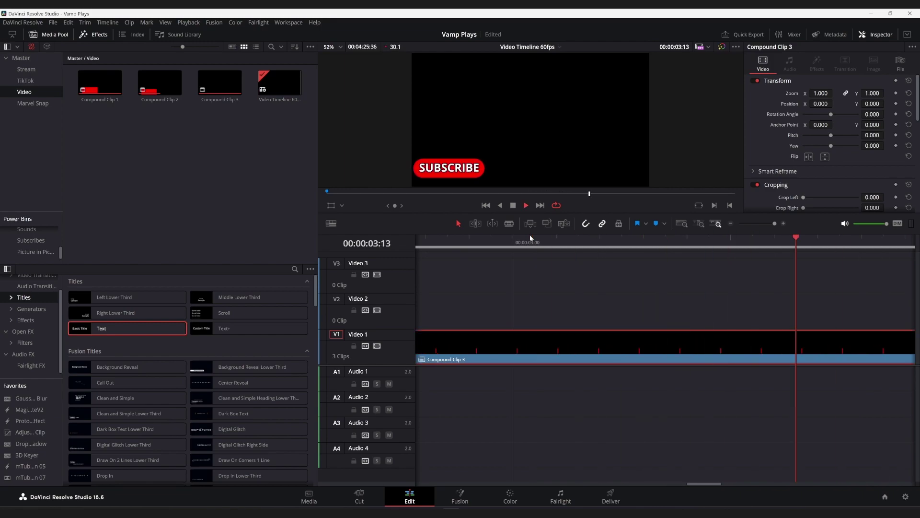
{"action": "key", "text": "space"}
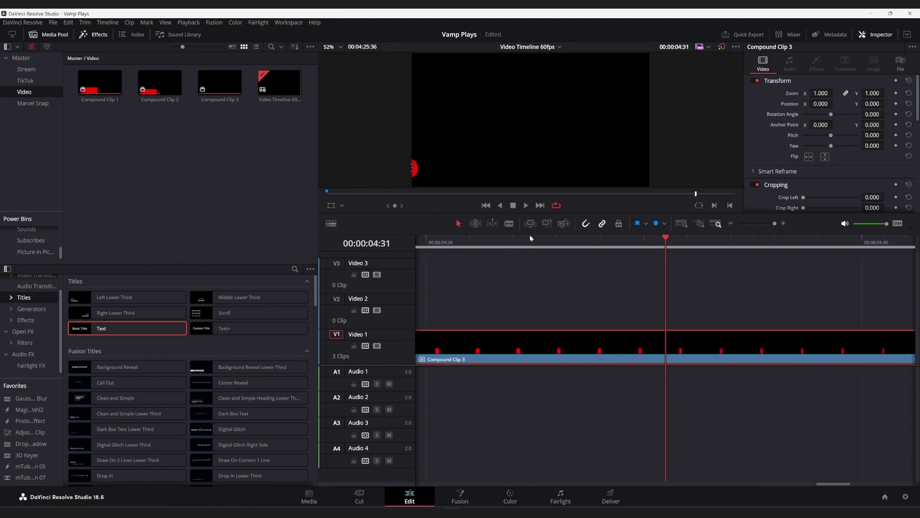
{"action": "key", "text": "shift+z"}
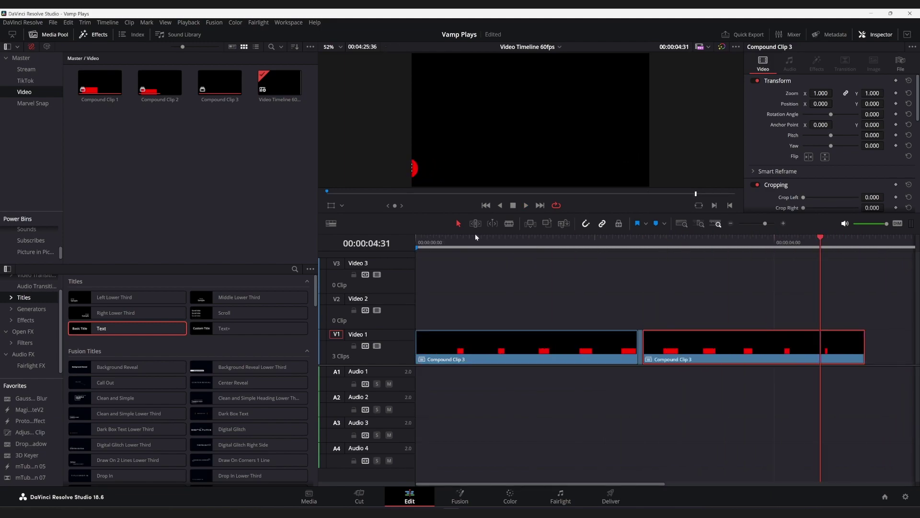
{"action": "left_click", "coordinate": [488, 237]}
{"action": "key", "text": "space"}
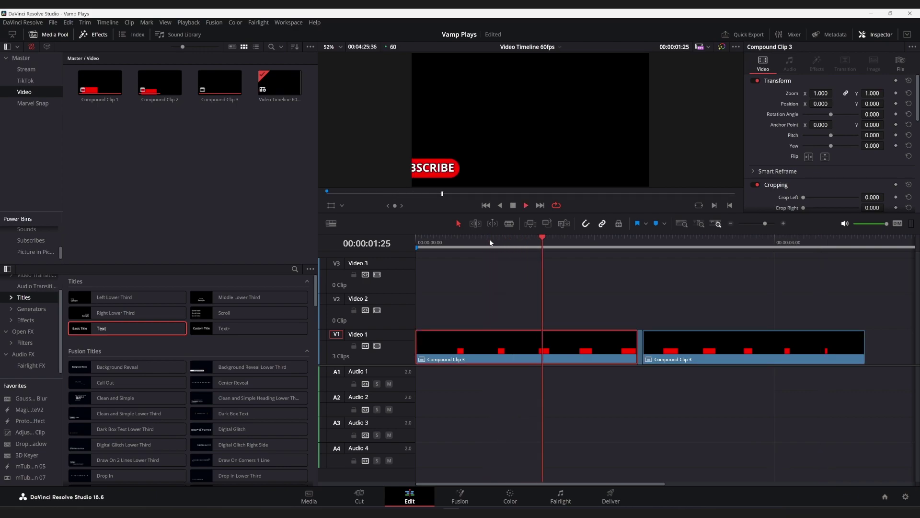
{"action": "key", "text": "space"}
{"action": "left_click", "coordinate": [638, 342]}
- Make the middle slice a Freeze Frame via Change Clip Speed and stretch it into a longer hold
{"action": "right_click", "coordinate": [638, 343]}
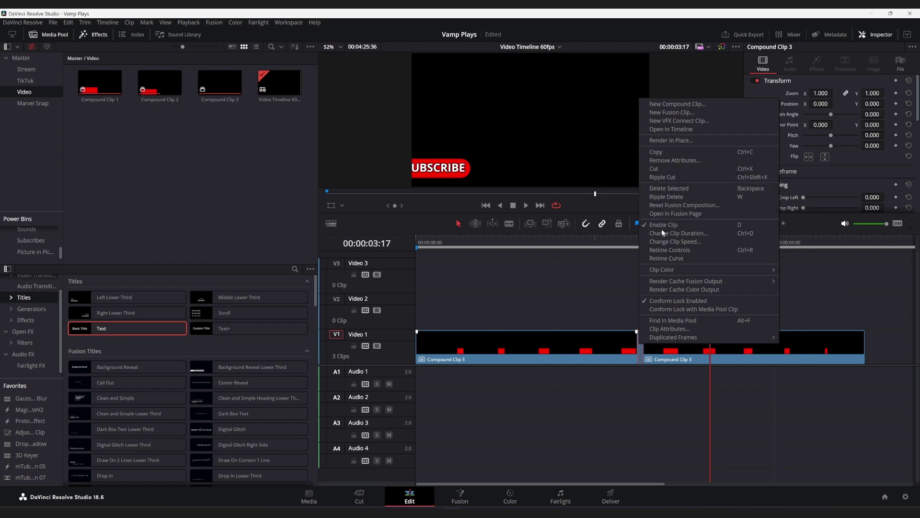
{"action": "left_click", "coordinate": [703, 242]}
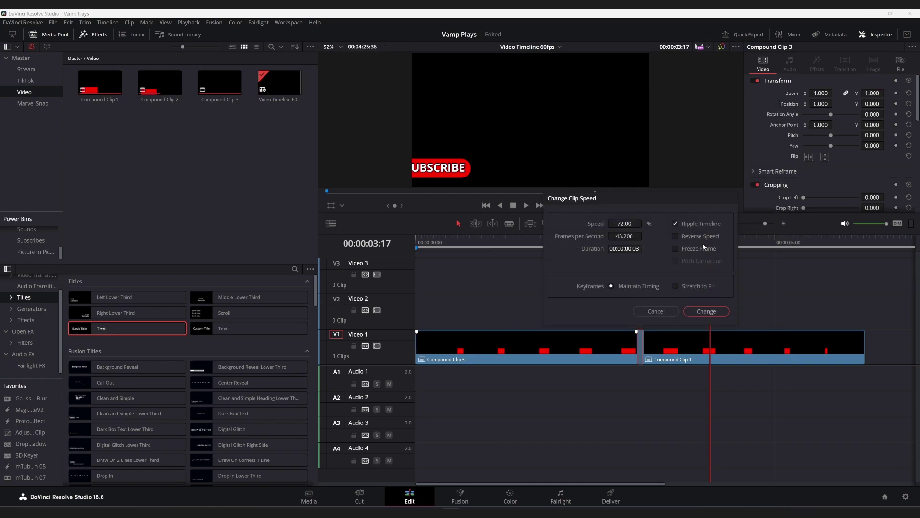
{"action": "left_click", "coordinate": [675, 249]}
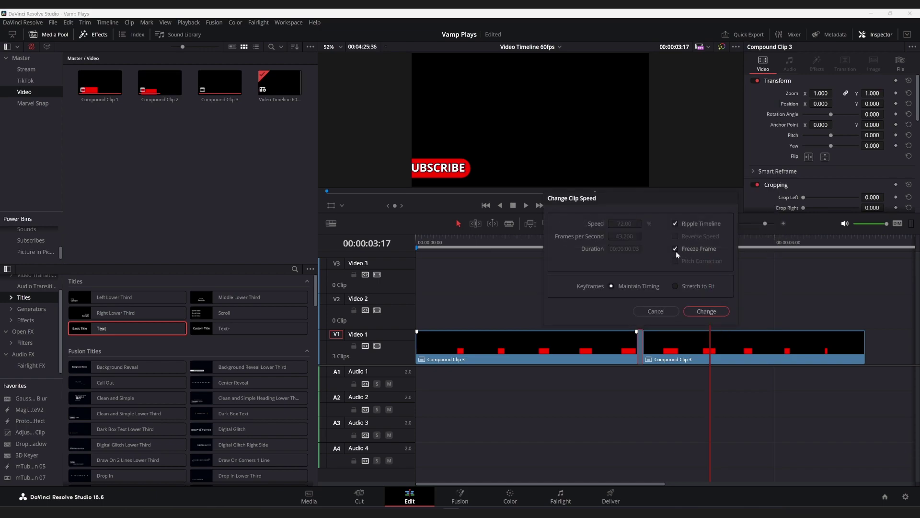
{"action": "left_click", "coordinate": [690, 310]}
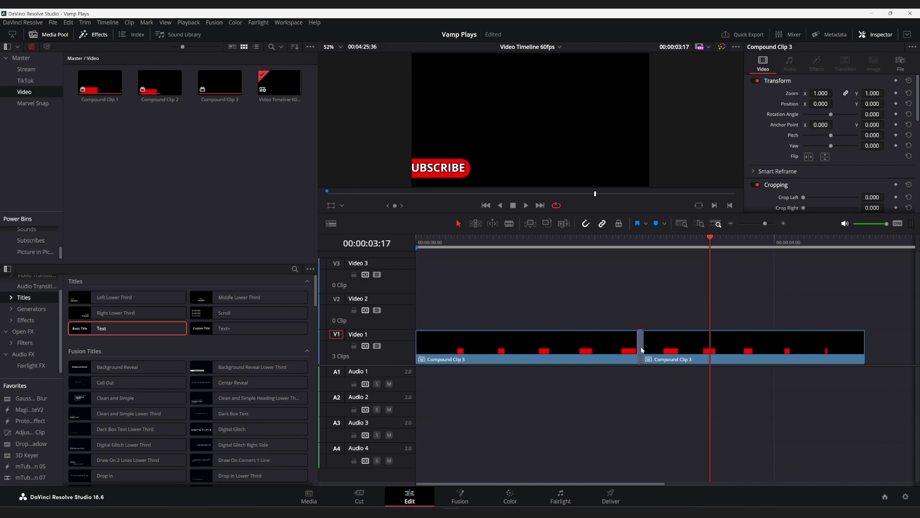
{"action": "left_click_drag", "start_coordinate": [641, 348], "coordinate": [718, 352]}
{"action": "left_click", "coordinate": [588, 243]}
{"action": "key", "text": "space"}
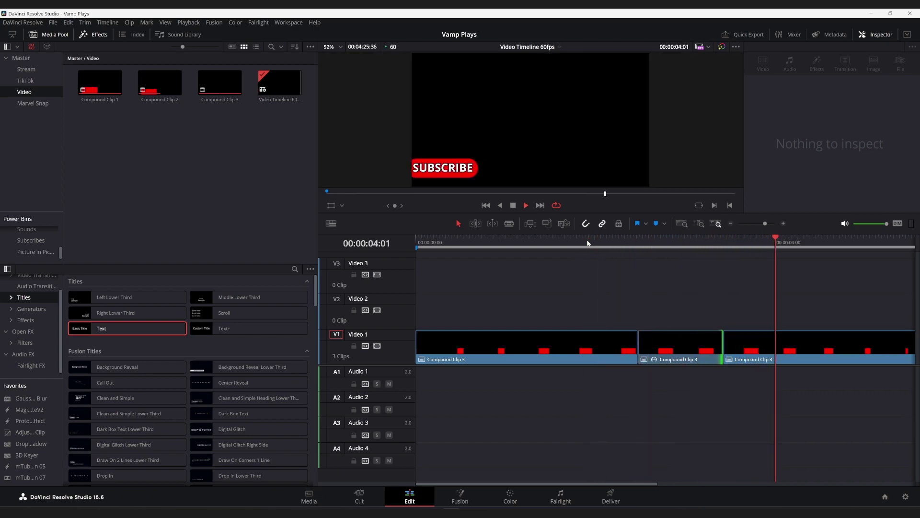
{"action": "key", "text": "space"}
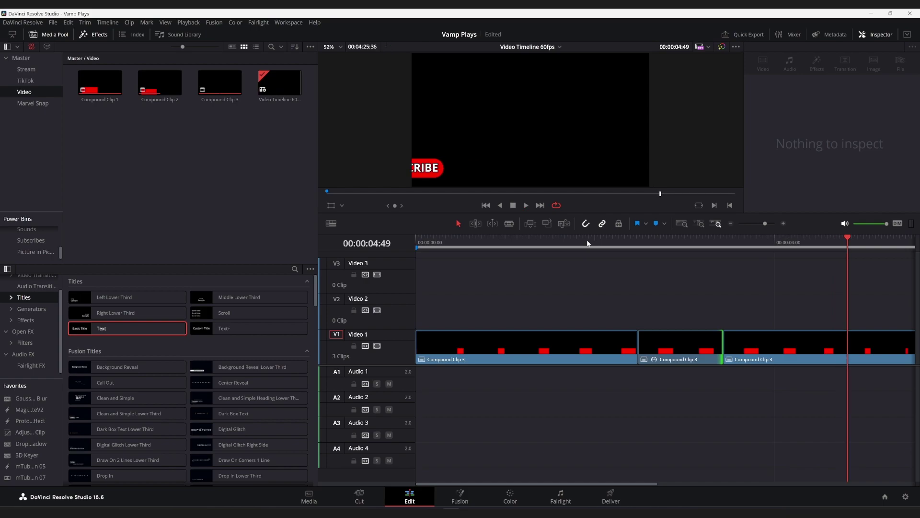
{"action": "key", "text": "ctrl+minus"}
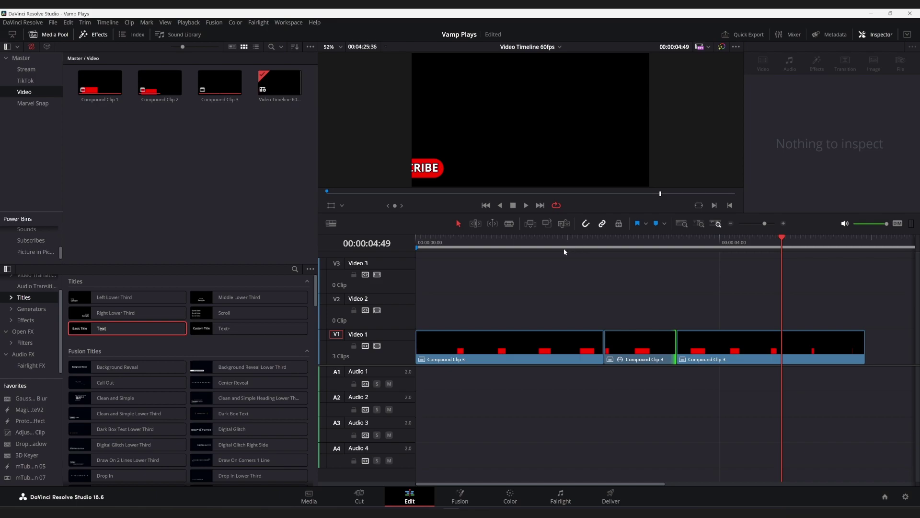
{"action": "left_click", "coordinate": [709, 350]}
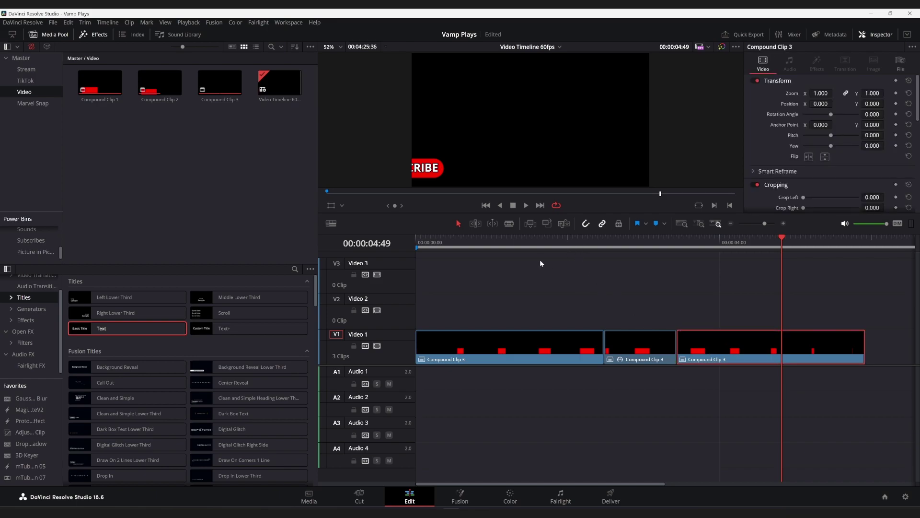
{"action": "left_click", "coordinate": [581, 239]}
{"action": "key", "text": "space"}
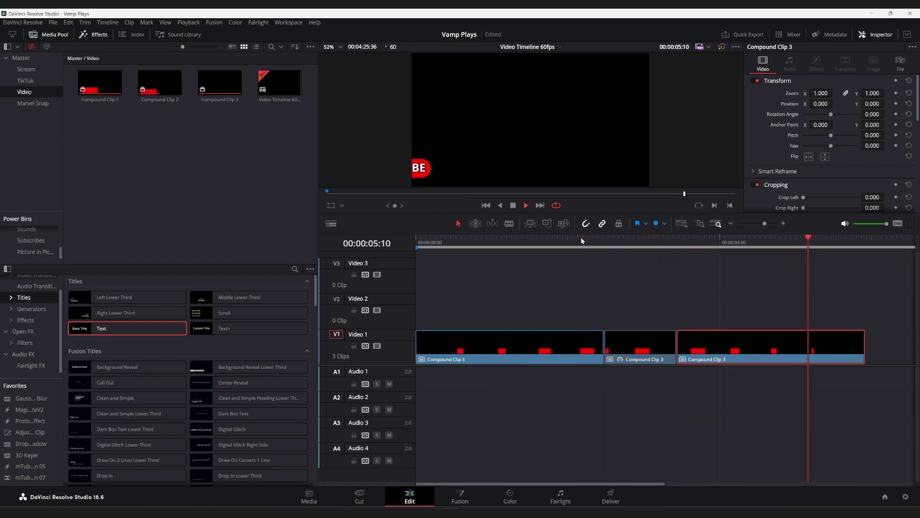
{"action": "key", "text": "space"}
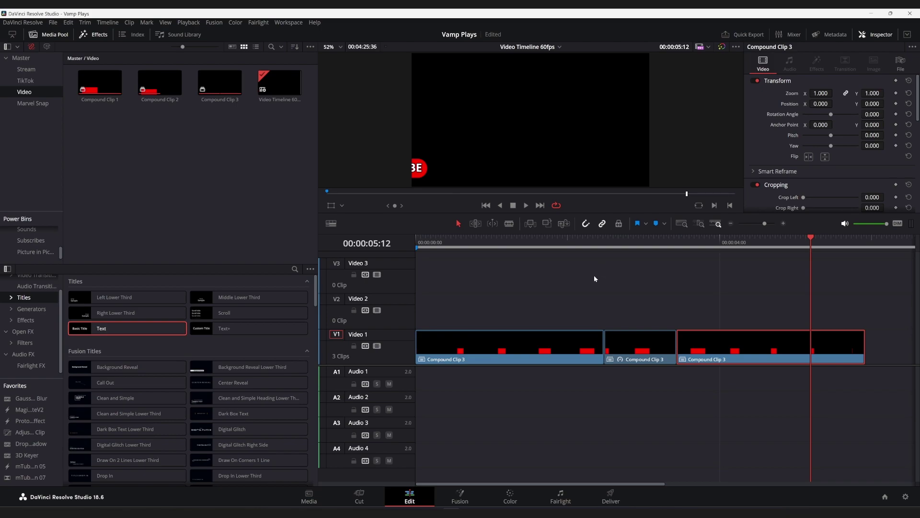
- On the Deliver page, load the Vampness preset and rename the output file to 'anime sub'
{"action": "left_click", "coordinate": [614, 500]}
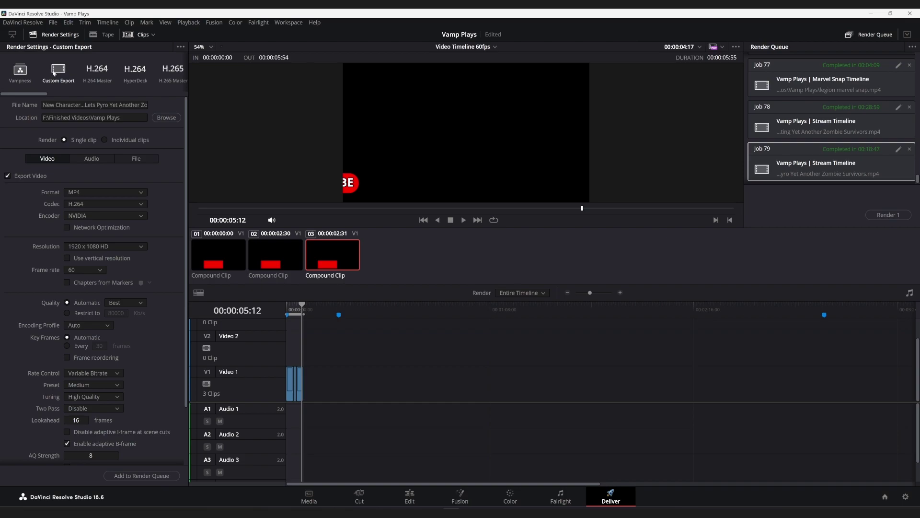
{"action": "left_click", "coordinate": [25, 75]}
{"action": "left_click_drag", "start_coordinate": [74, 105], "coordinate": [41, 105]}
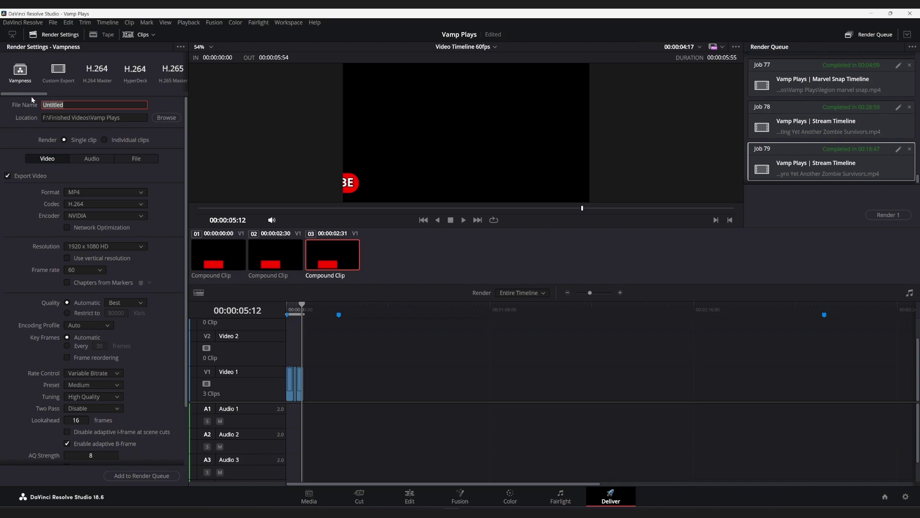
{"action": "type", "text": "anime sub"}
- Untick Export Audio in the audio render settings
{"action": "left_click", "coordinate": [85, 156]}
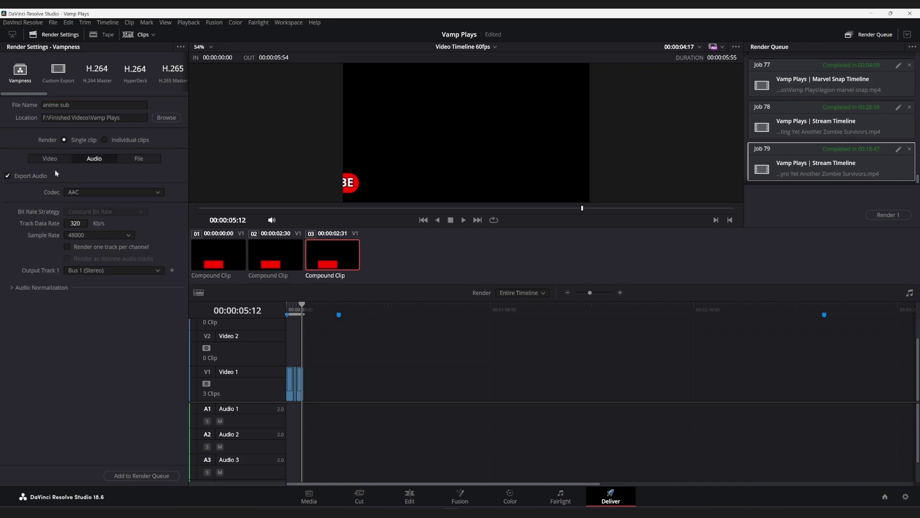
{"action": "left_click", "coordinate": [9, 176]}
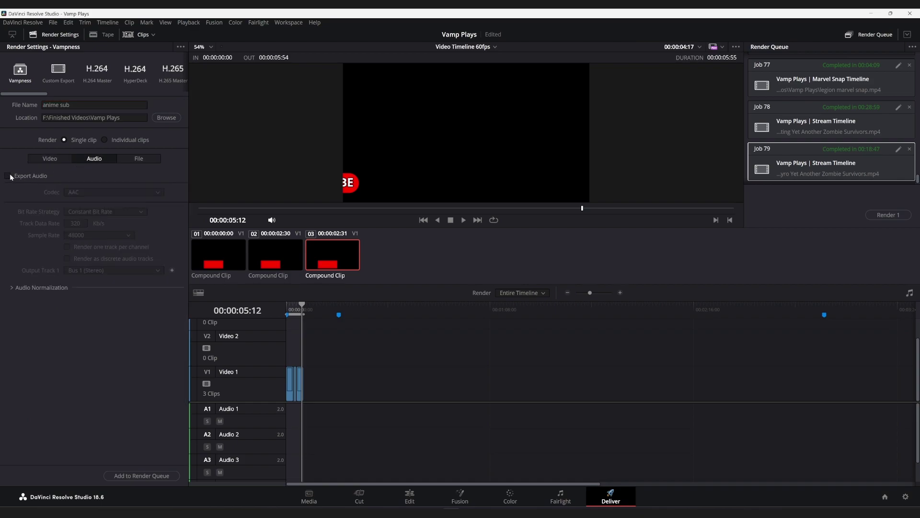
{"action": "left_click", "coordinate": [57, 160]}
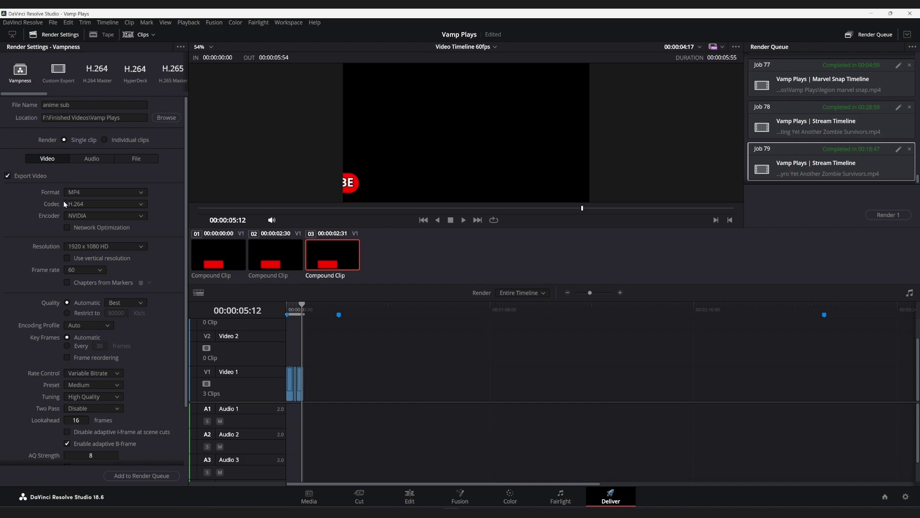
- Set the video format to QuickTime with the DNxHR codec, type DNxHR 444 12-bit
{"action": "left_click", "coordinate": [93, 191]}
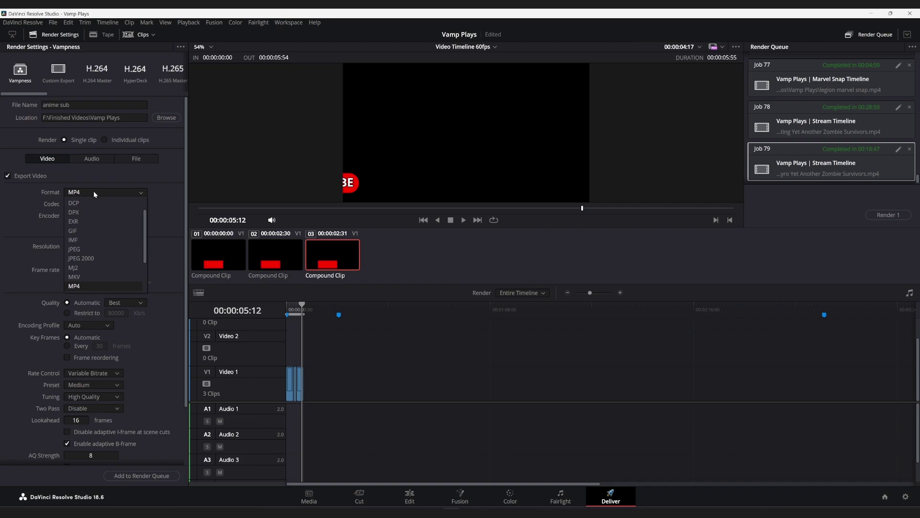
{"action": "scroll", "coordinate": [104, 247], "scroll_direction": "down", "scroll_amount": 3}
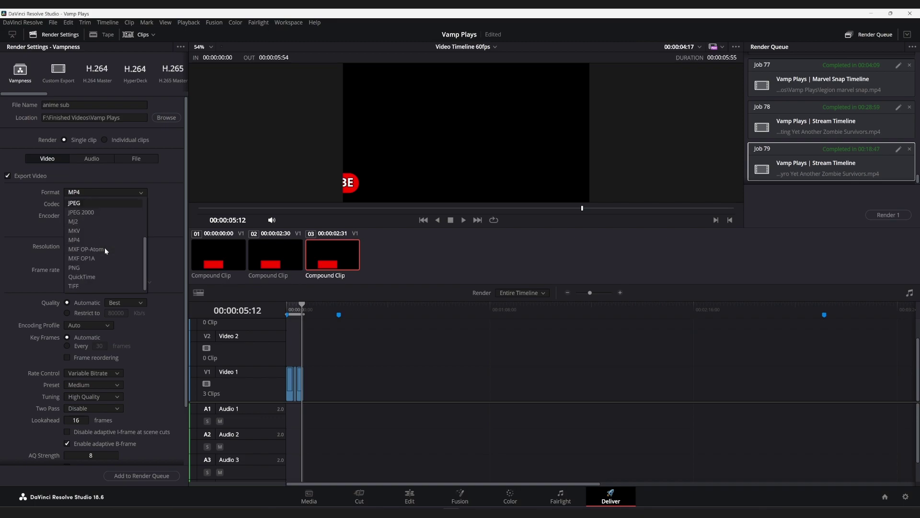
{"action": "left_click", "coordinate": [84, 276]}
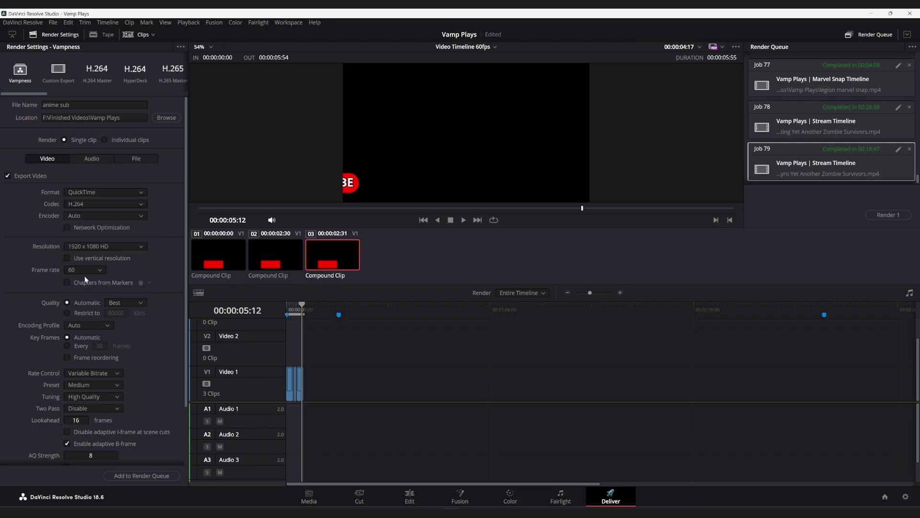
{"action": "left_click", "coordinate": [101, 200]}
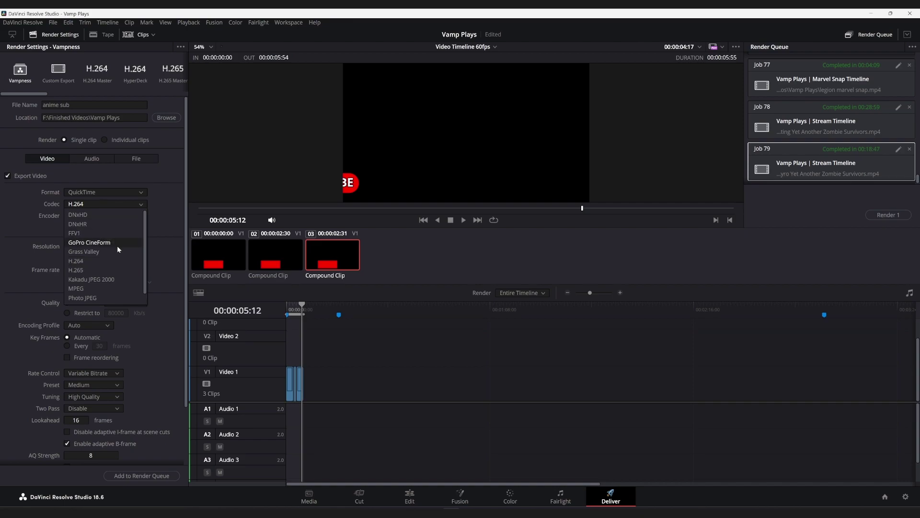
{"action": "scroll", "coordinate": [117, 246], "scroll_direction": "down", "scroll_amount": 1}
{"action": "scroll", "coordinate": [118, 249], "scroll_direction": "up", "scroll_amount": 1}
{"action": "left_click", "coordinate": [109, 242]}
{"action": "left_click", "coordinate": [103, 204]}
{"action": "left_click", "coordinate": [93, 223]}
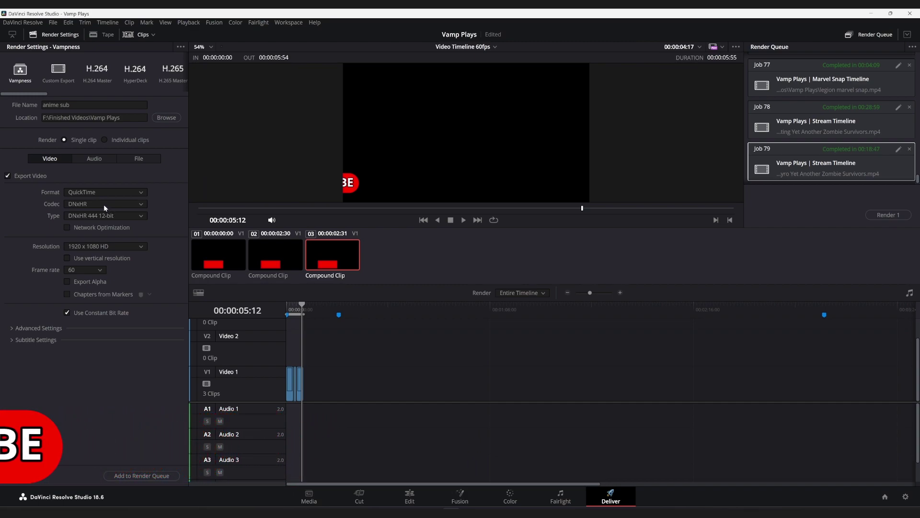
{"action": "left_click", "coordinate": [104, 204]}
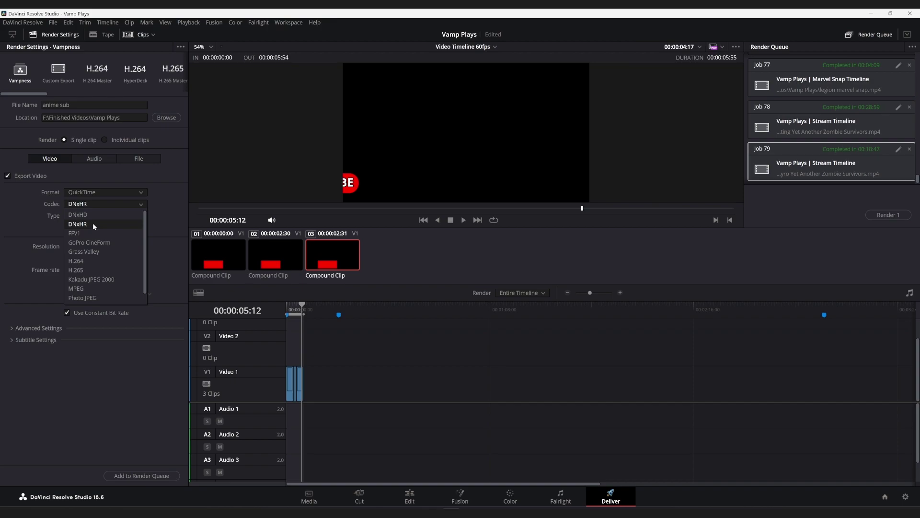
{"action": "left_click", "coordinate": [92, 224]}
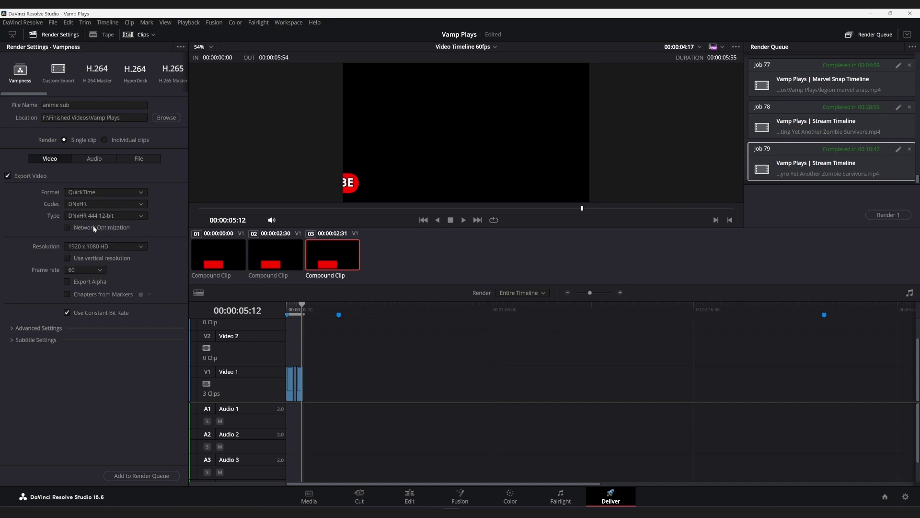
- Enable Export Alpha and add the 'anime sub.mov' render as Job 80 to the queue
{"action": "left_click", "coordinate": [67, 282]}
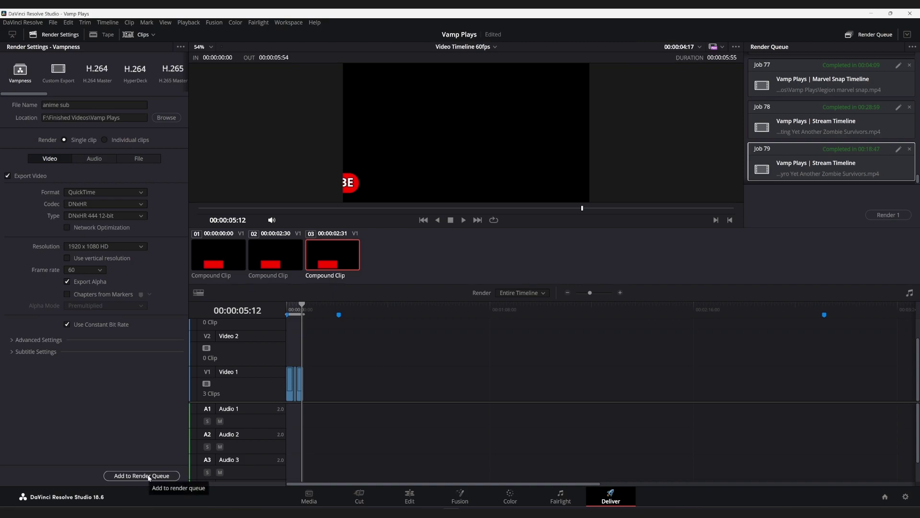
{"action": "left_click", "coordinate": [149, 475]}
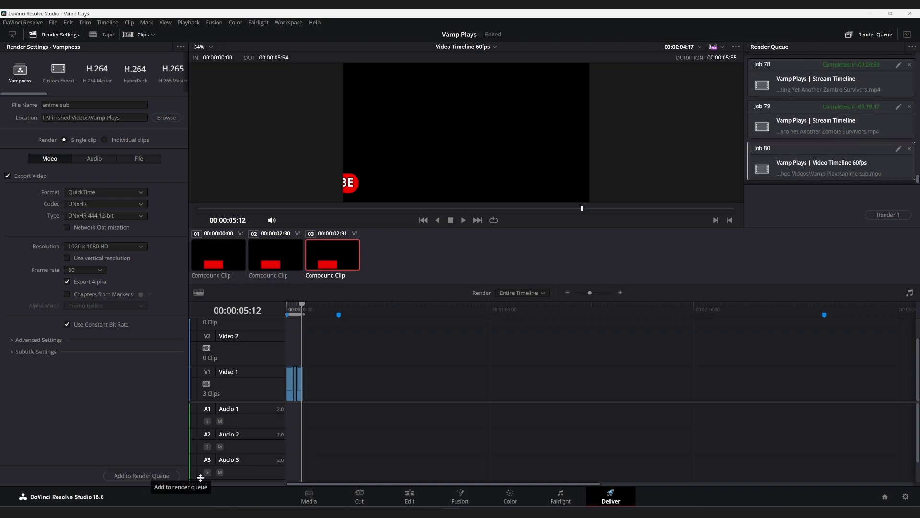